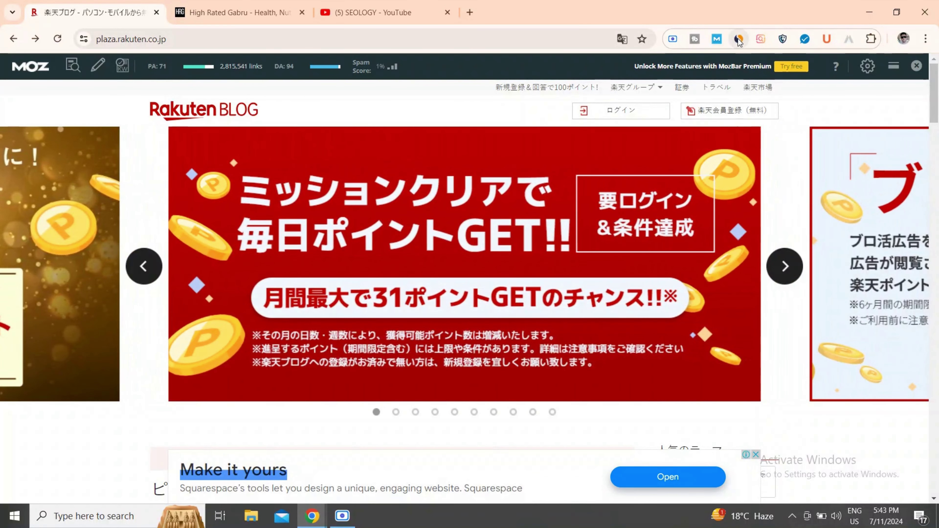
- Check the Rakuten Blog site's monthly visits and average visit duration with the Similarweb extension
click(739, 39)
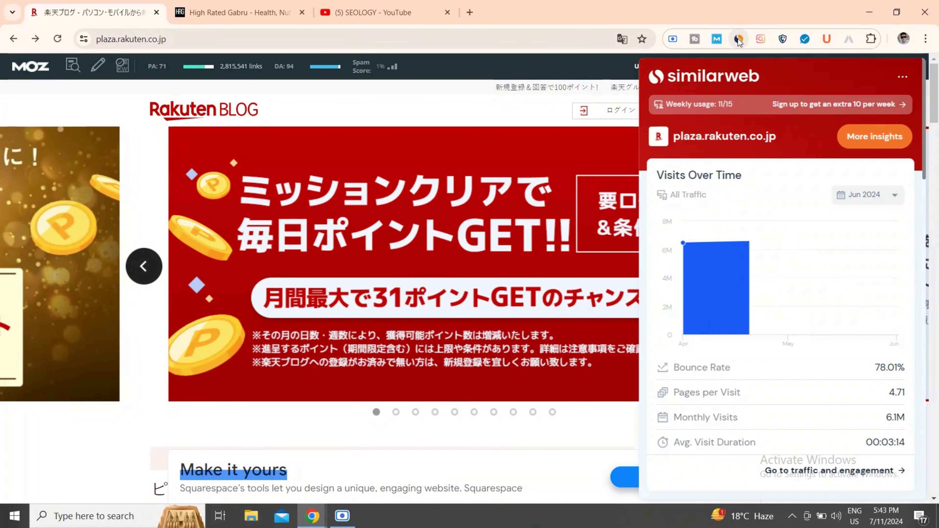
mouse_move(831, 249)
scroll(831, 249, down, 1)
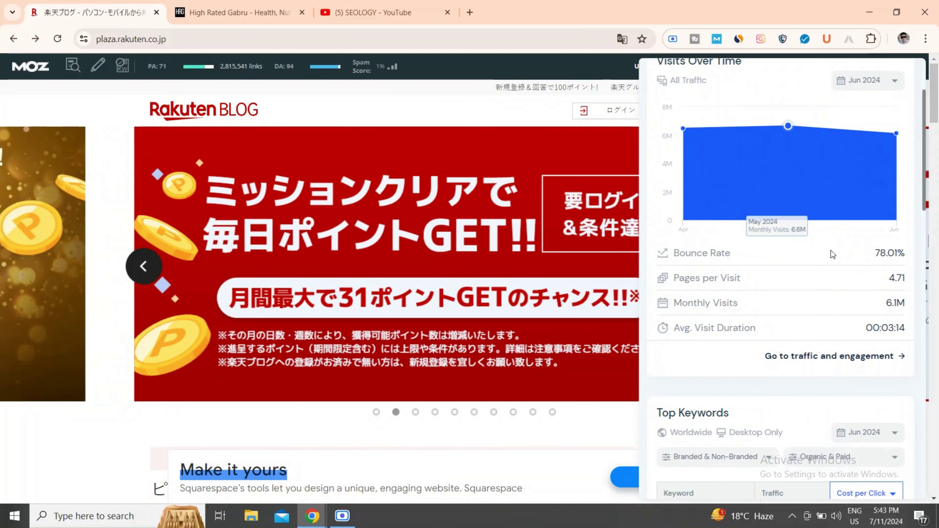
drag(906, 304, 879, 304)
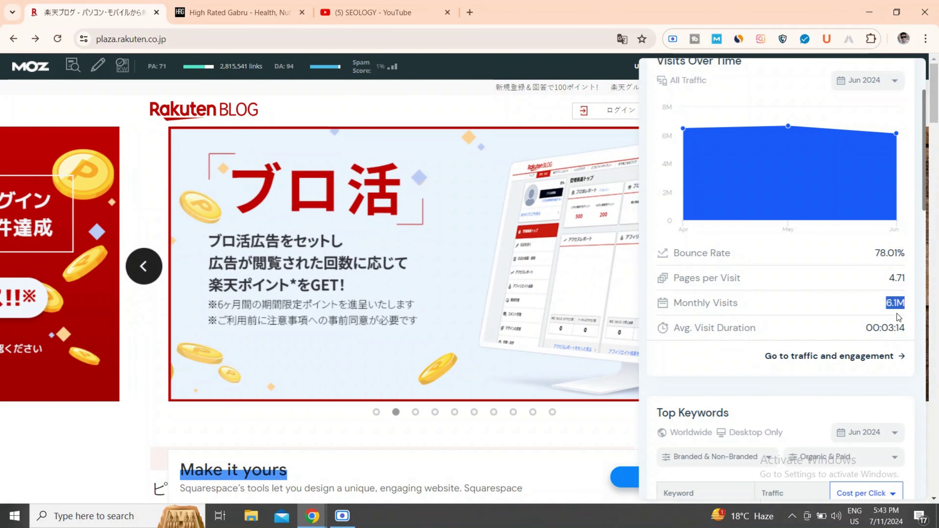
drag(906, 333, 888, 330)
- Review the site's top five countries by traffic in the Similarweb data and dismiss the overlay
scroll(771, 361, down, 15)
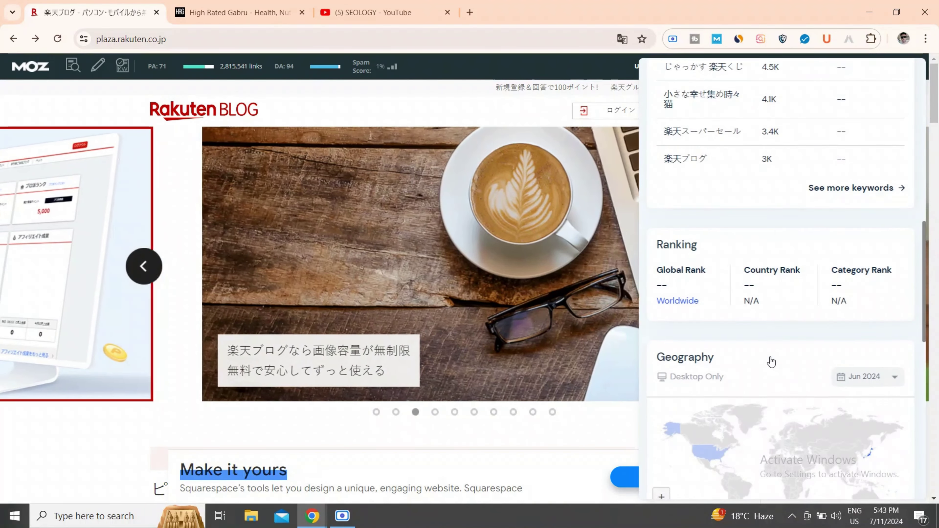
scroll(771, 361, down, 3)
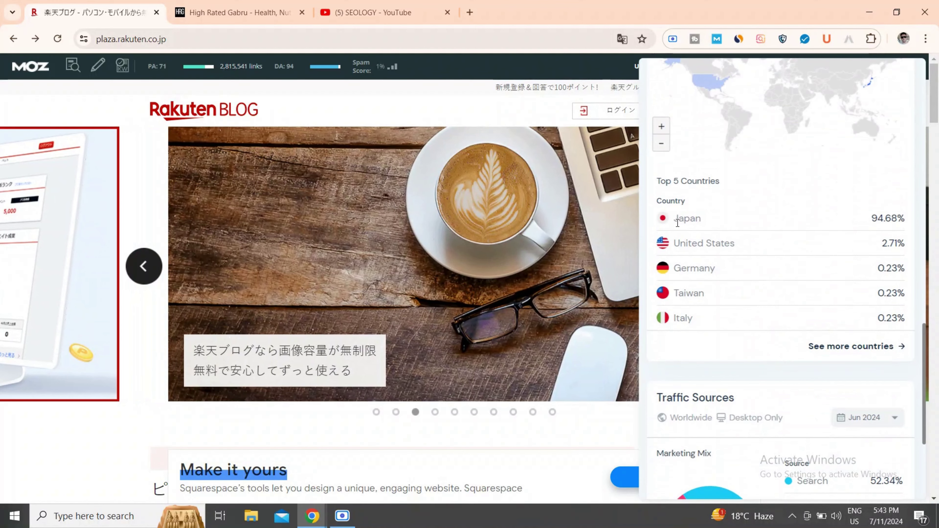
drag(677, 223, 723, 320)
click(736, 352)
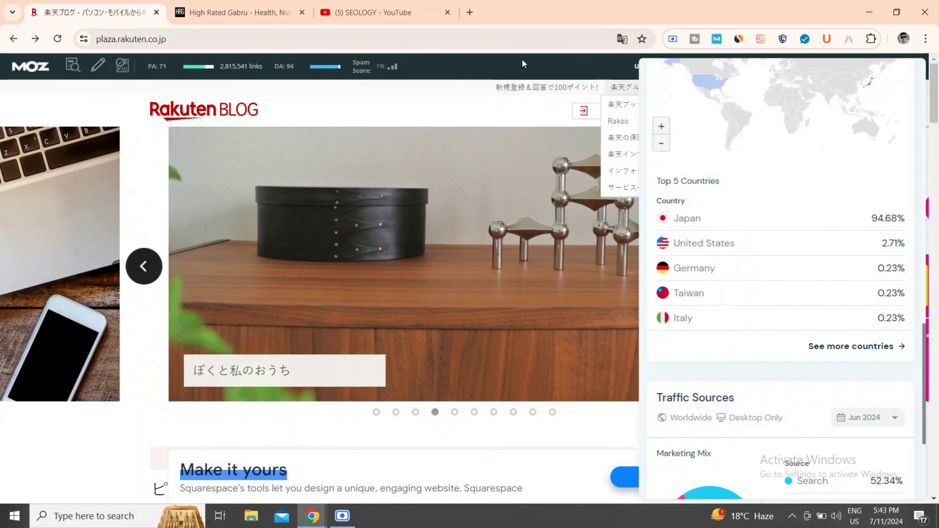
click(471, 110)
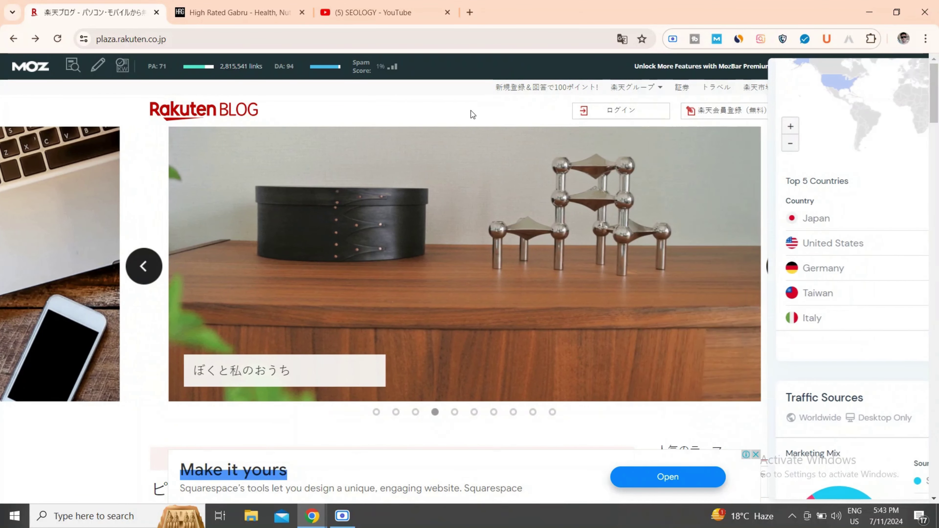
- Hide the MozBar and translate the Rakuten Blog home page from Japanese to English
click(718, 41)
click(622, 39)
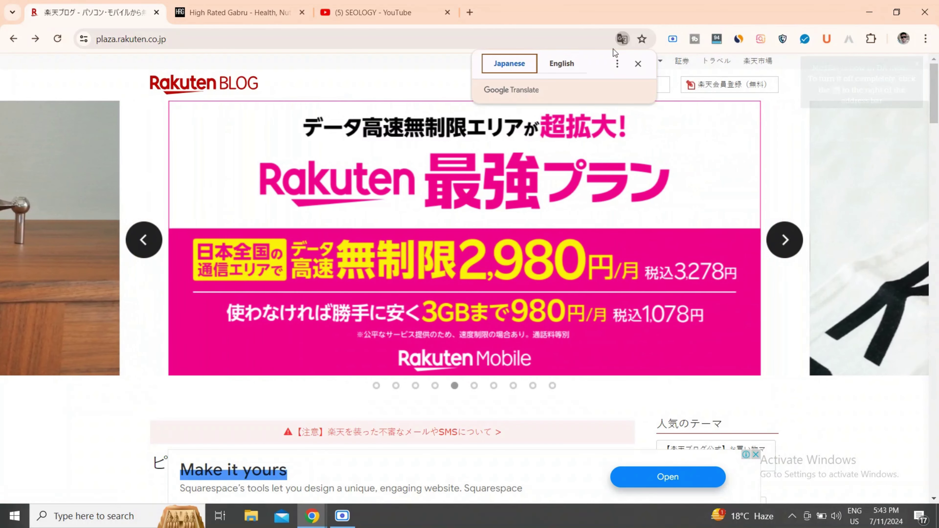
click(563, 65)
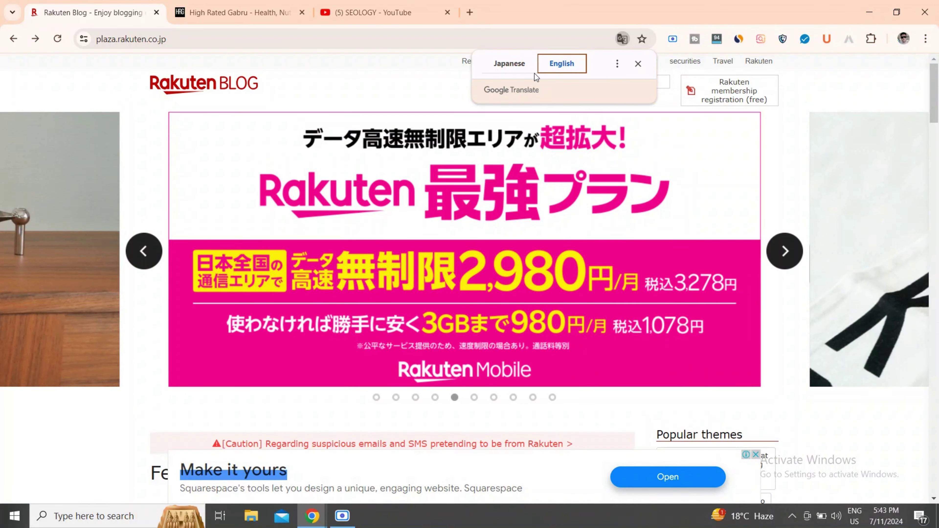
click(829, 91)
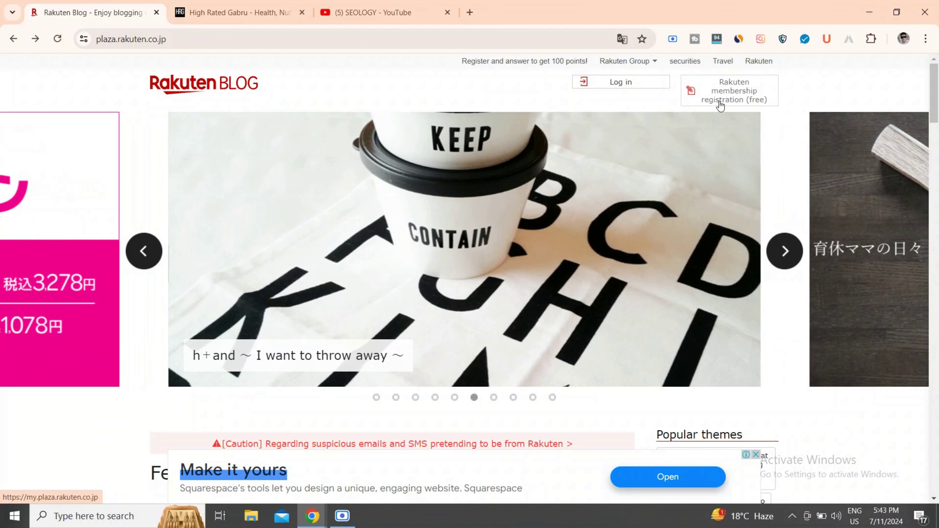
- Open the free new Rakuten account registration form and review all of its required fields
click(749, 98)
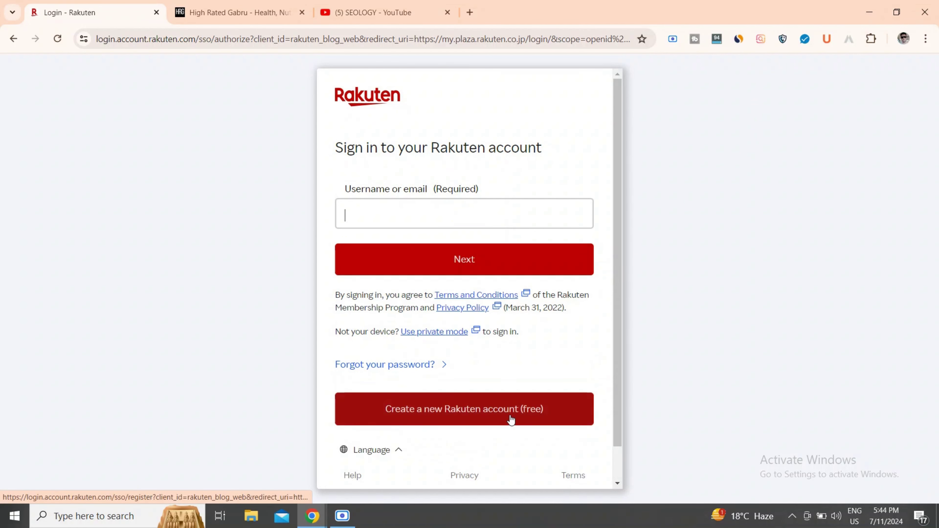
click(466, 417)
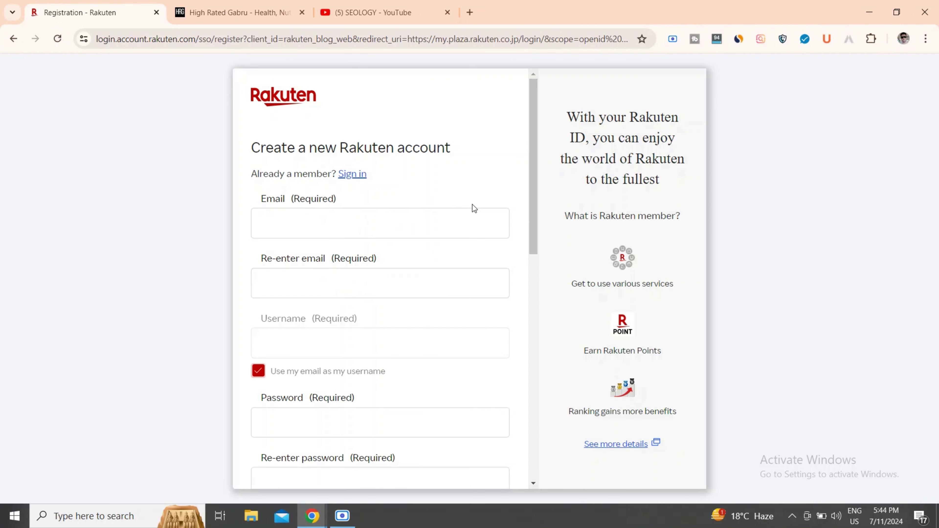
scroll(472, 209, down, 1)
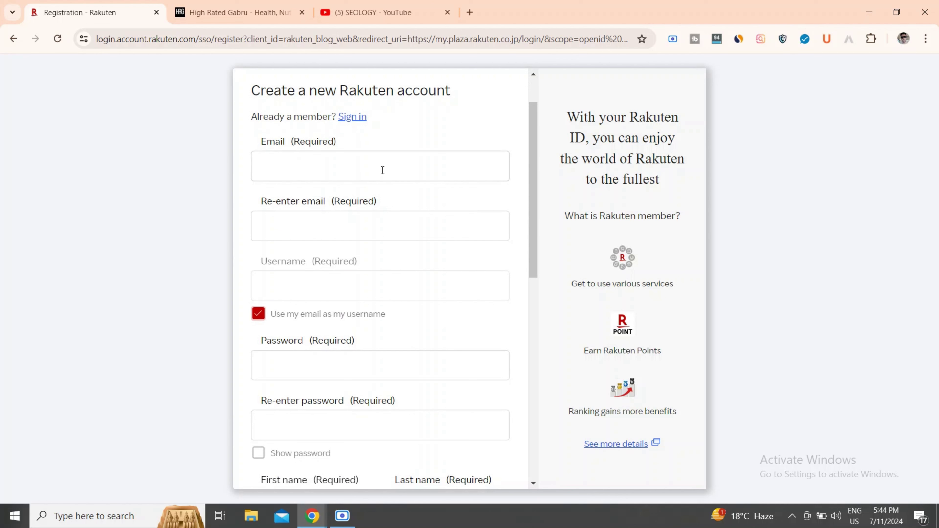
scroll(366, 285, down, 3)
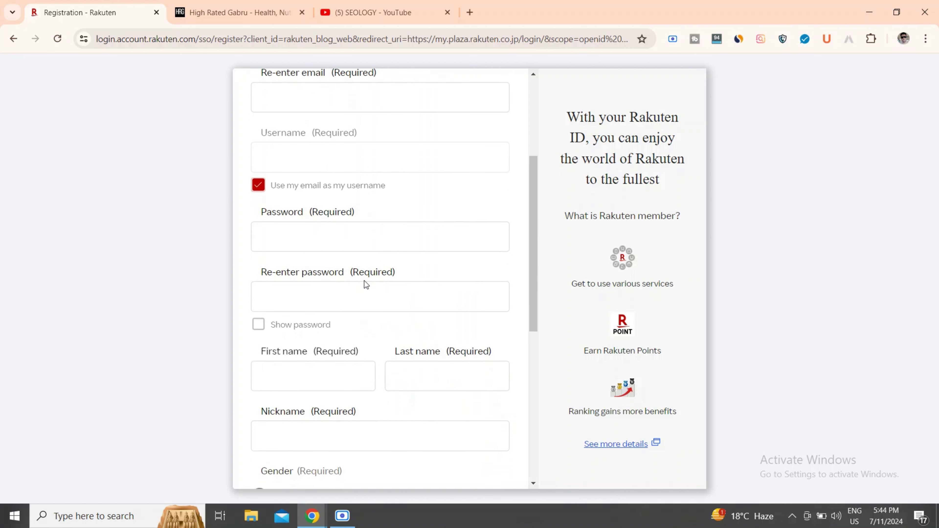
scroll(301, 350, down, 4)
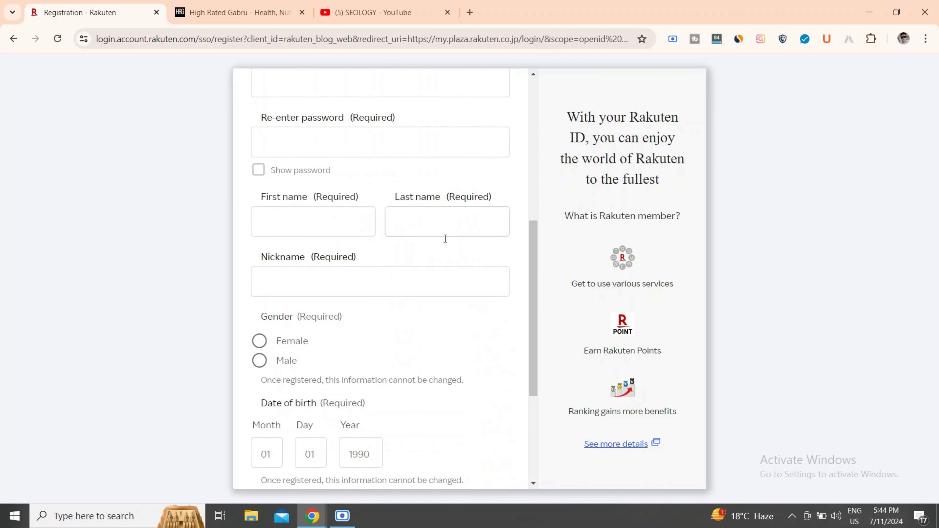
scroll(373, 285, down, 3)
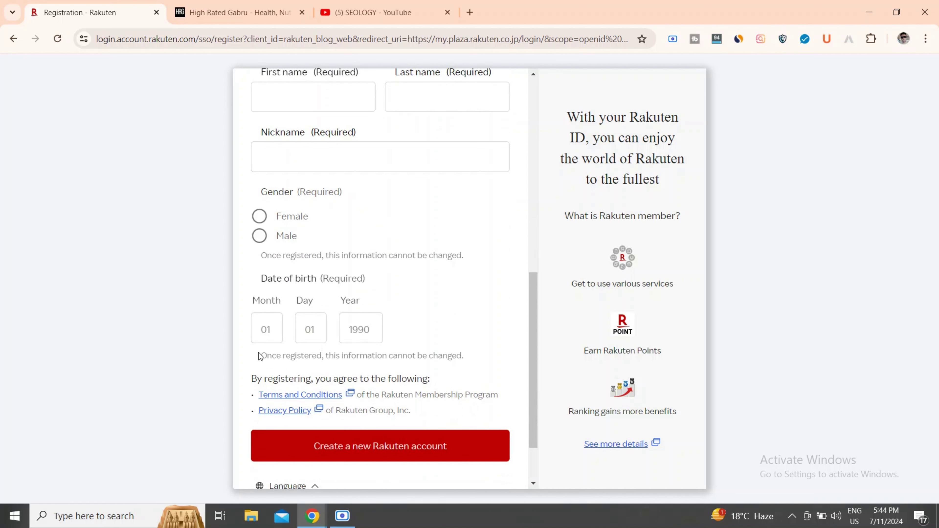
scroll(419, 347, down, 2)
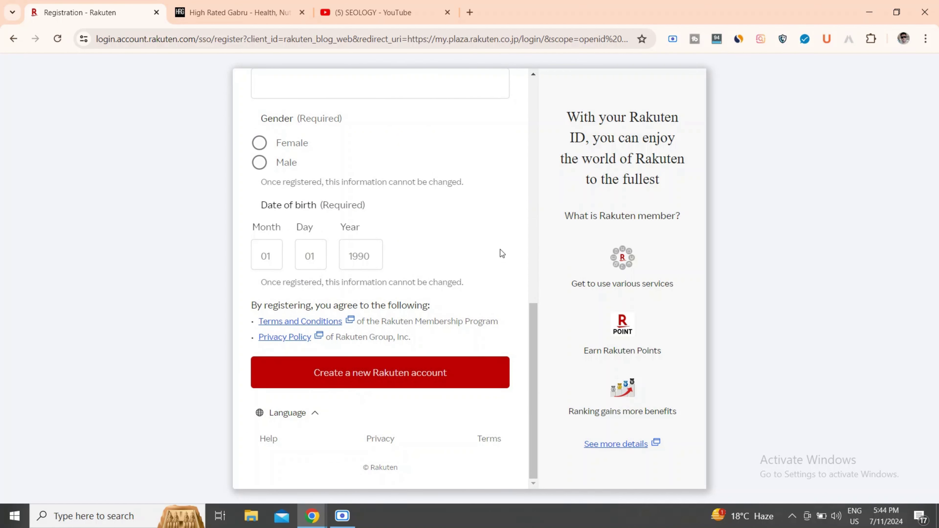
scroll(500, 249, up, 14)
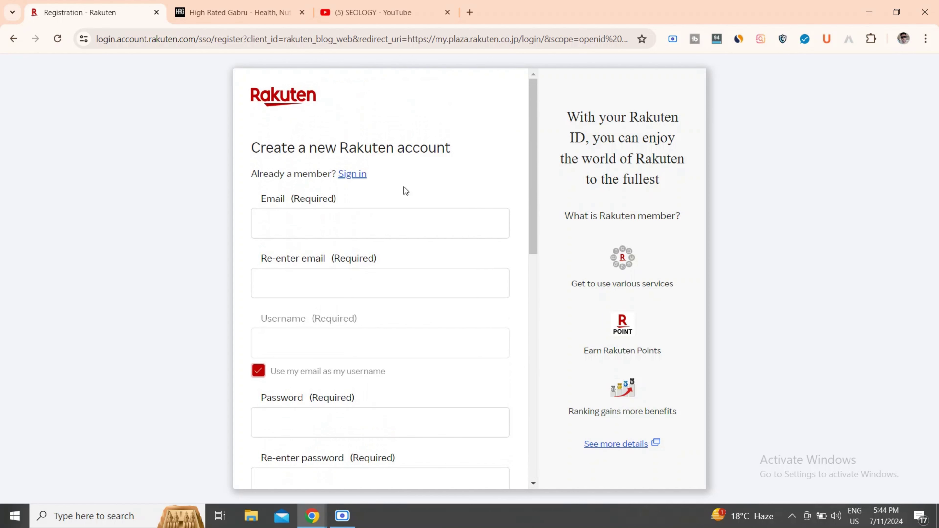
- Switch from registration to signing in with an existing account and browse to the saved e-mail suggestion for the username
click(353, 175)
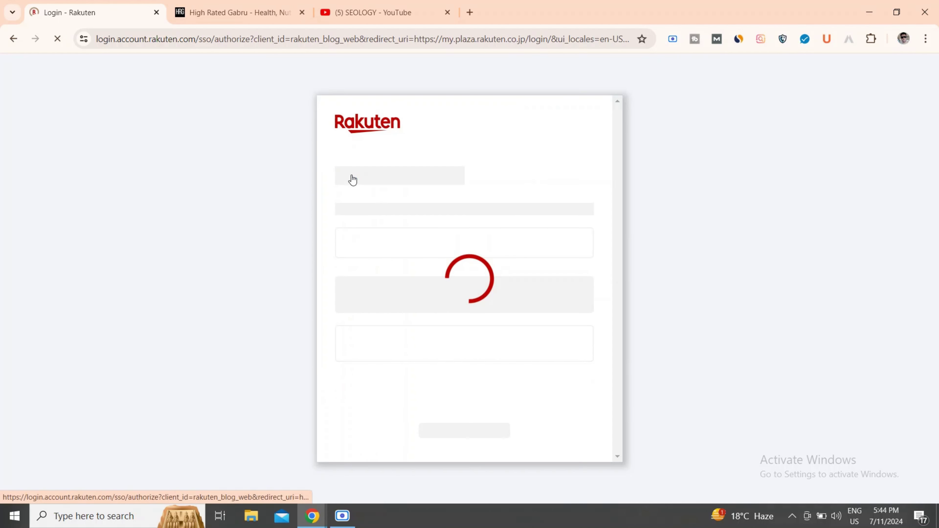
click(390, 214)
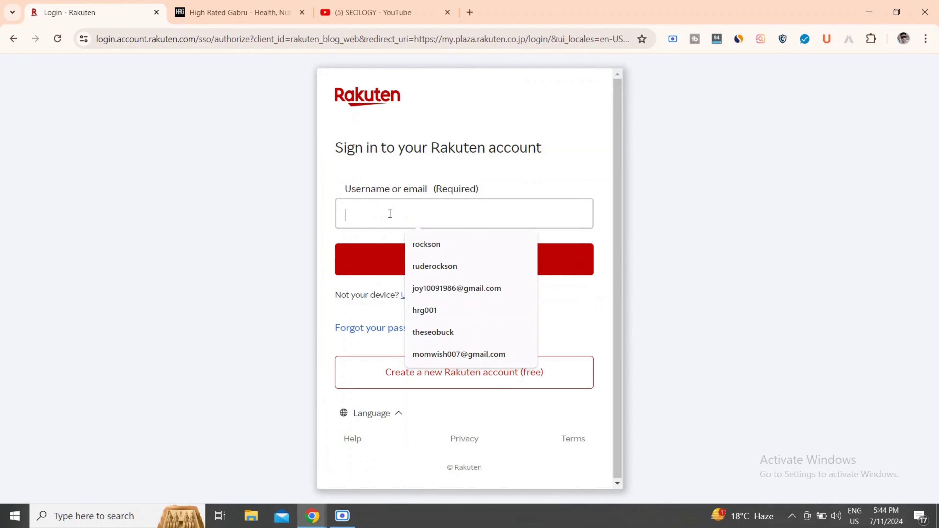
key(Down)
key(Down)
key(Down)
- Look over the SEOLOGY channel's playlists on YouTube and return to the Rakuten Blog page
click(377, 13)
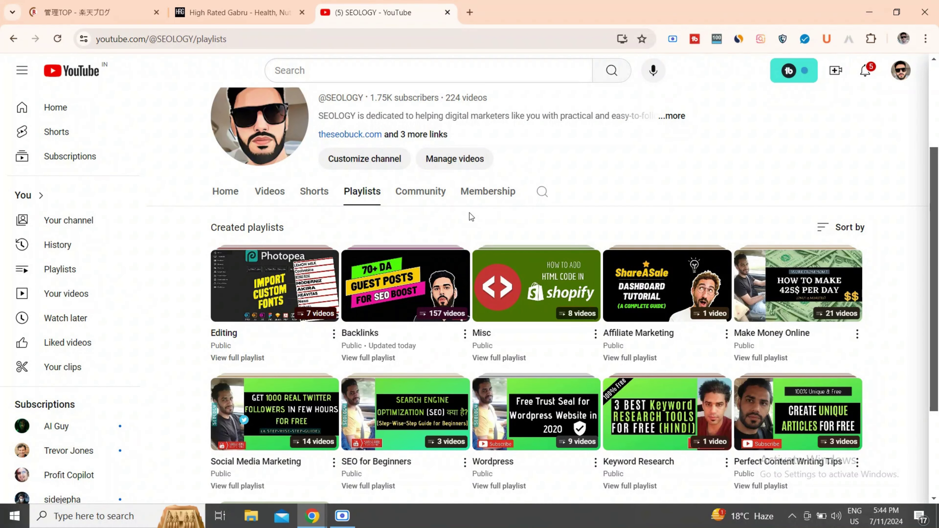
mouse_move(421, 266)
mouse_move(413, 286)
key(ctrl+1)
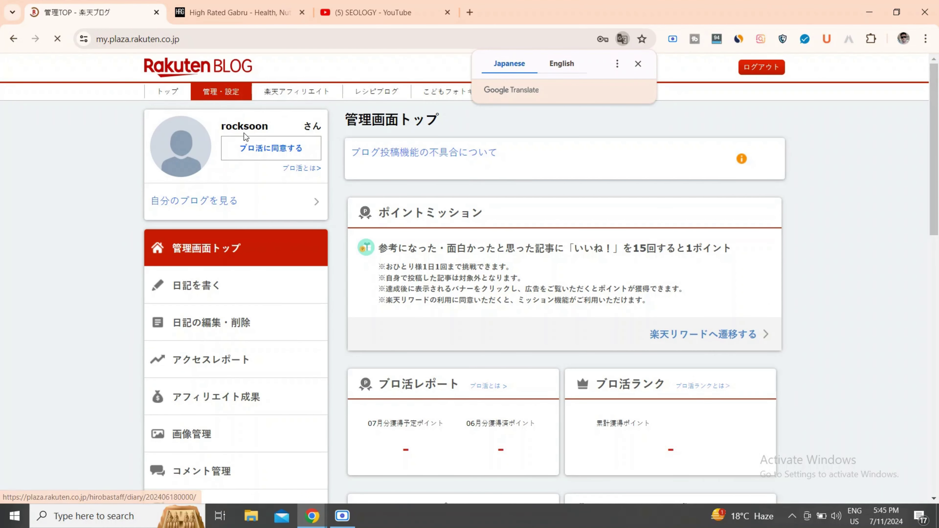
- Translate the blog management page to English and open the Blog Basics settings under Management and Settings
click(561, 64)
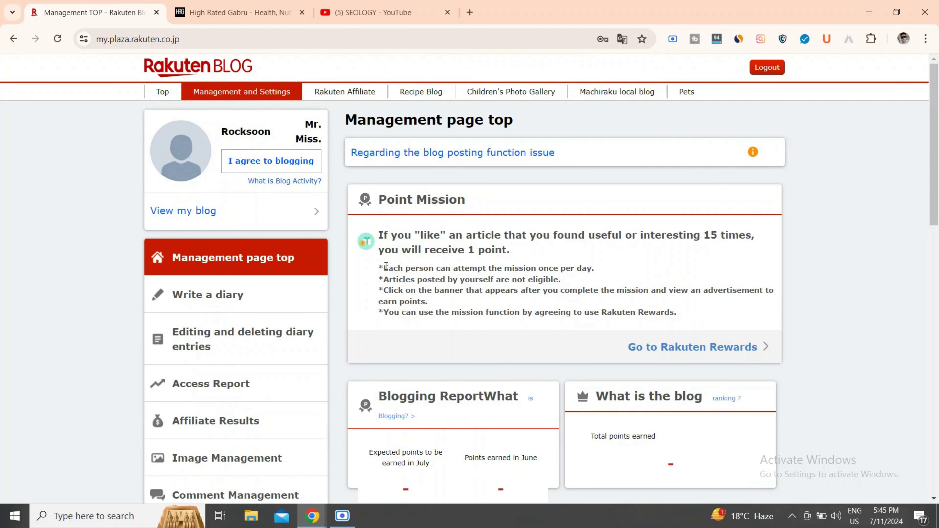
scroll(386, 266, down, 5)
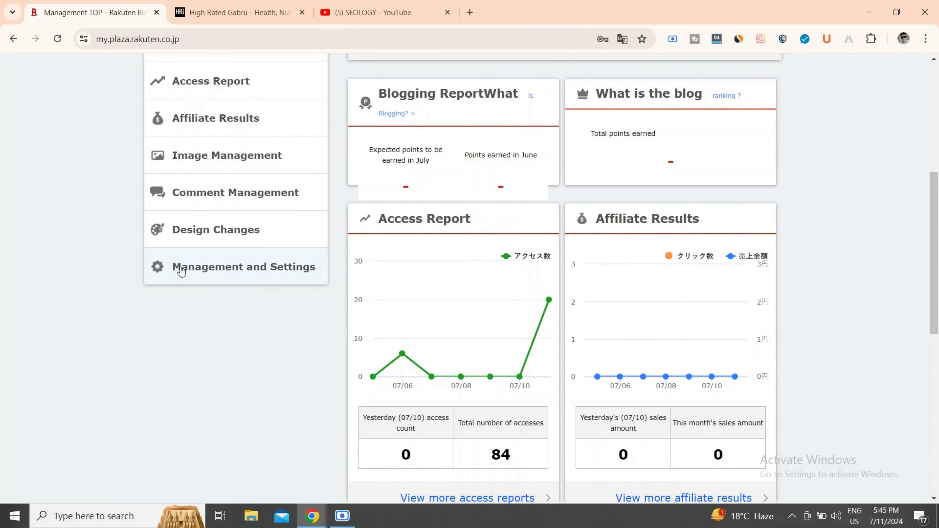
click(239, 269)
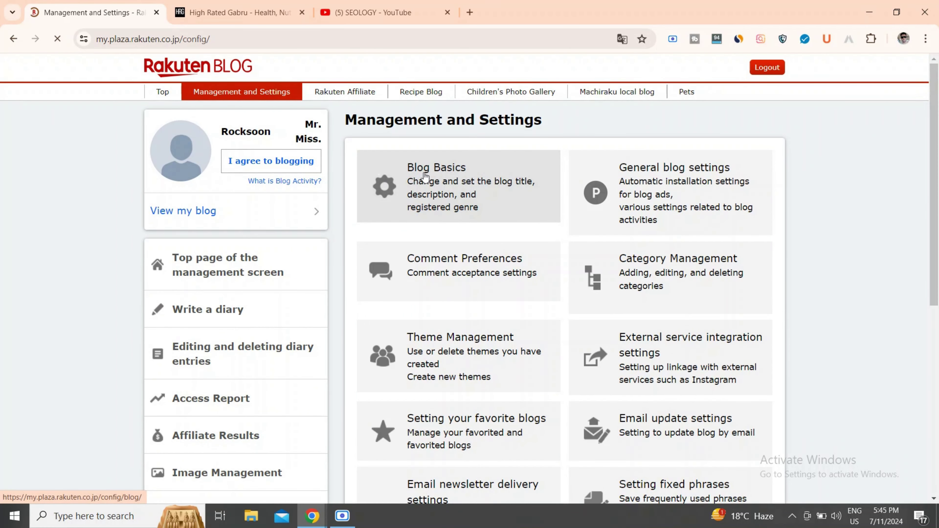
click(479, 180)
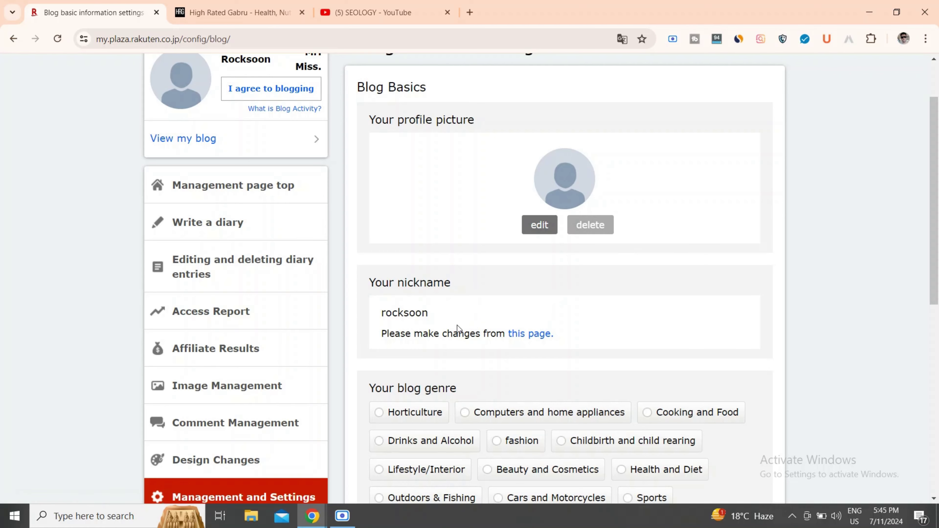
- Review the Blog Basics settings, including the nickname, blog genre, blog title and blog description
scroll(457, 325, down, 1)
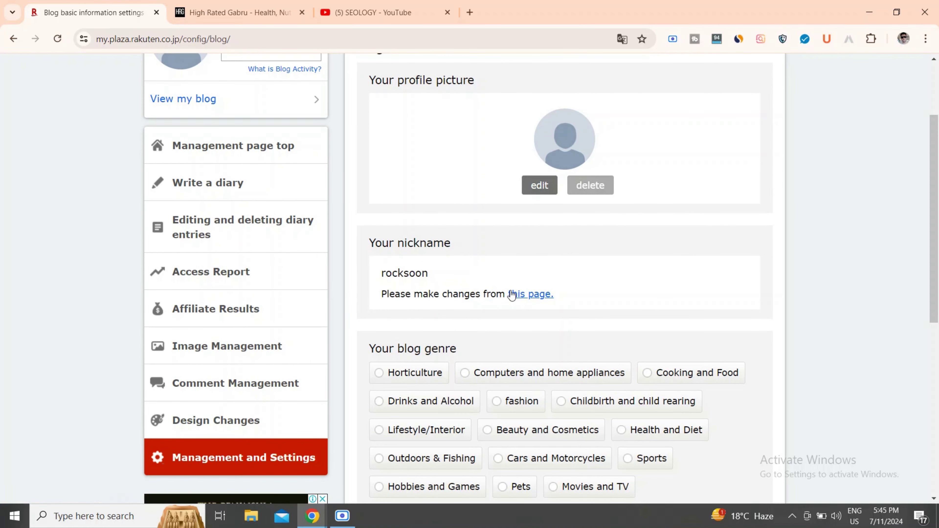
scroll(512, 299, down, 3)
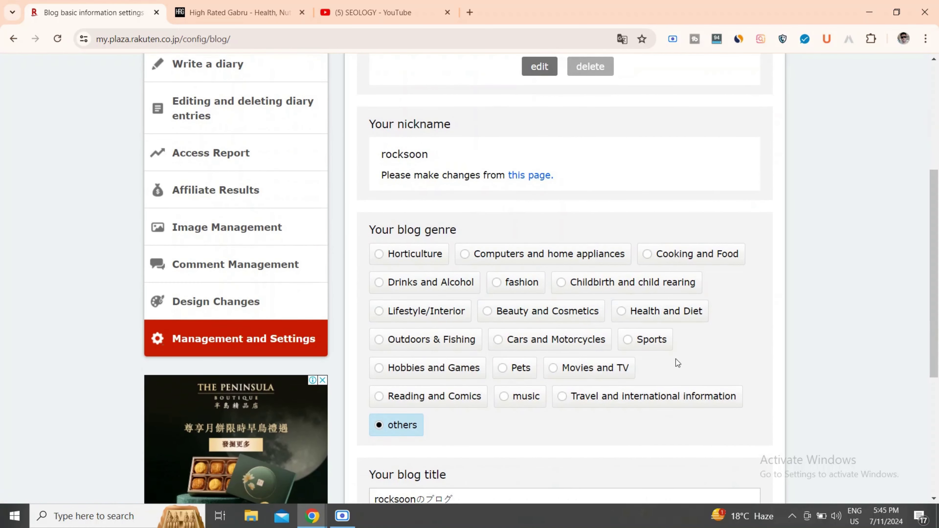
scroll(625, 424, down, 3)
scroll(624, 424, down, 2)
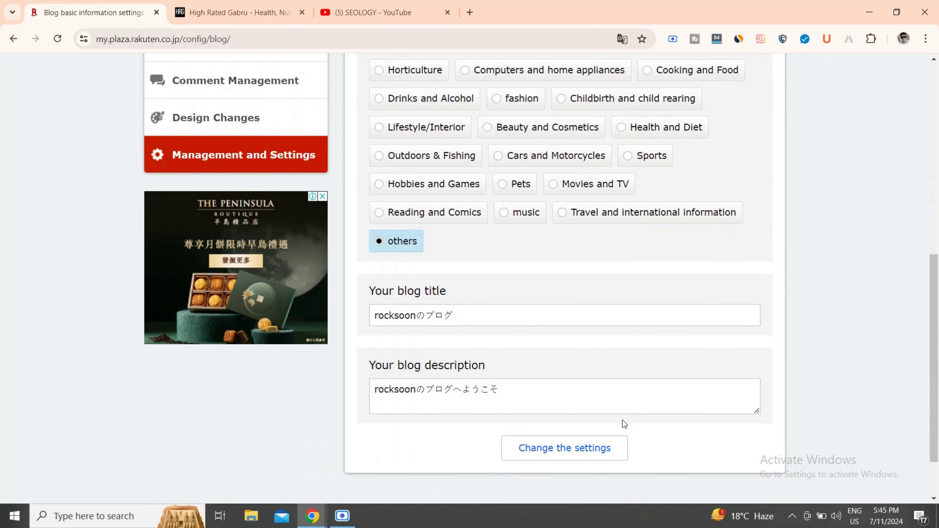
click(470, 315)
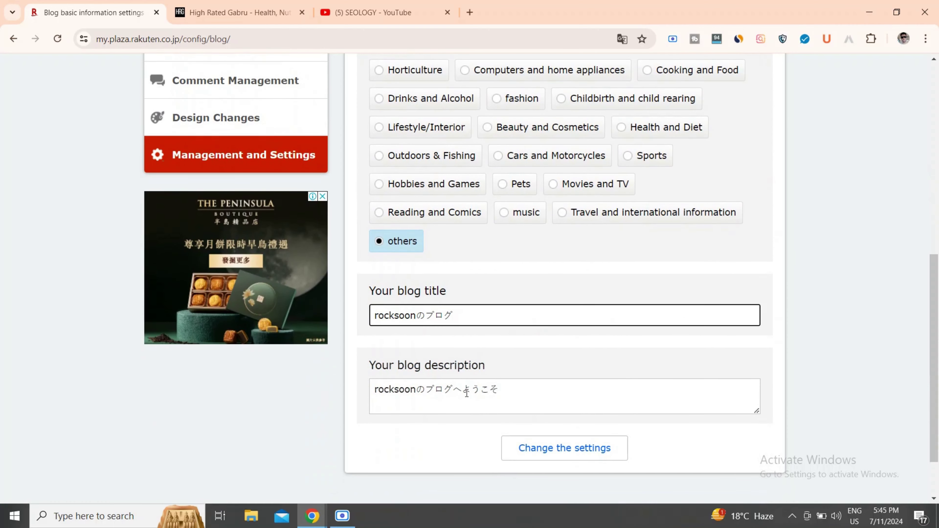
click(439, 389)
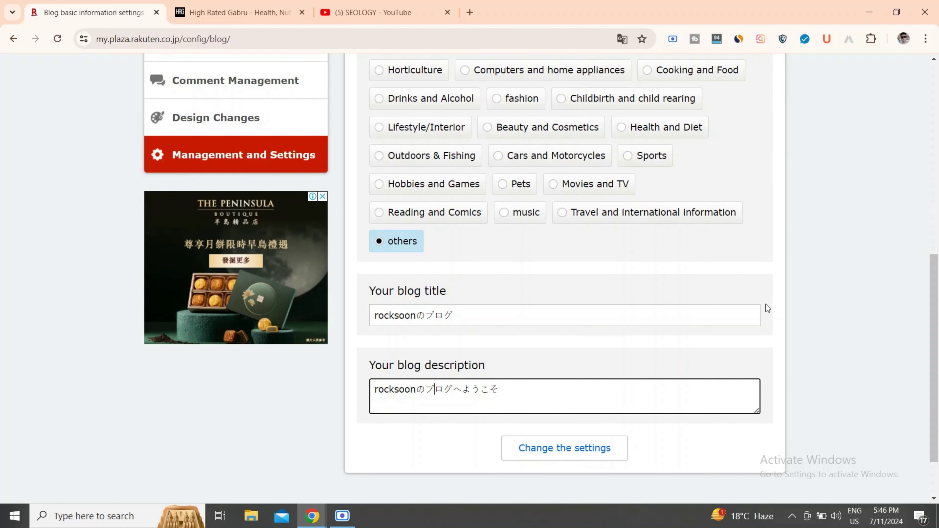
scroll(766, 306, up, 10)
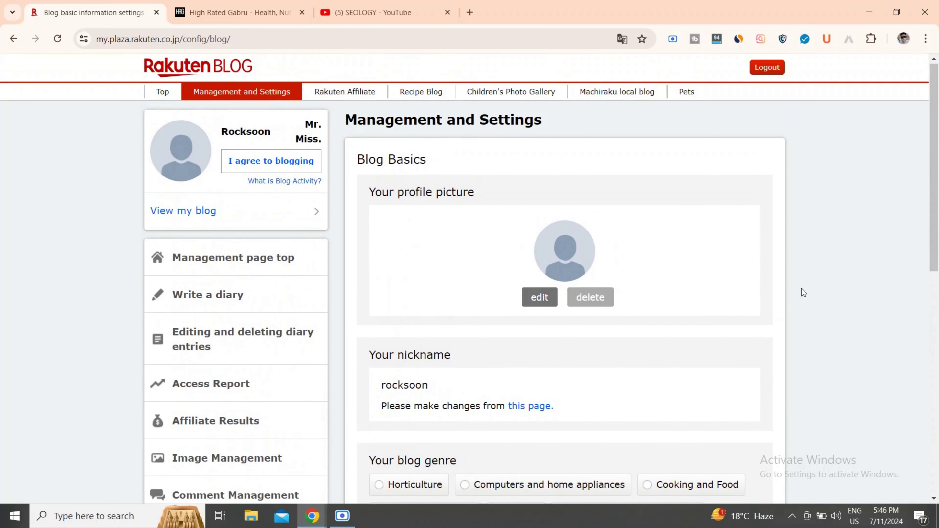
- Return to the Management and Settings overview and open the General blog settings
scroll(528, 331, down, 6)
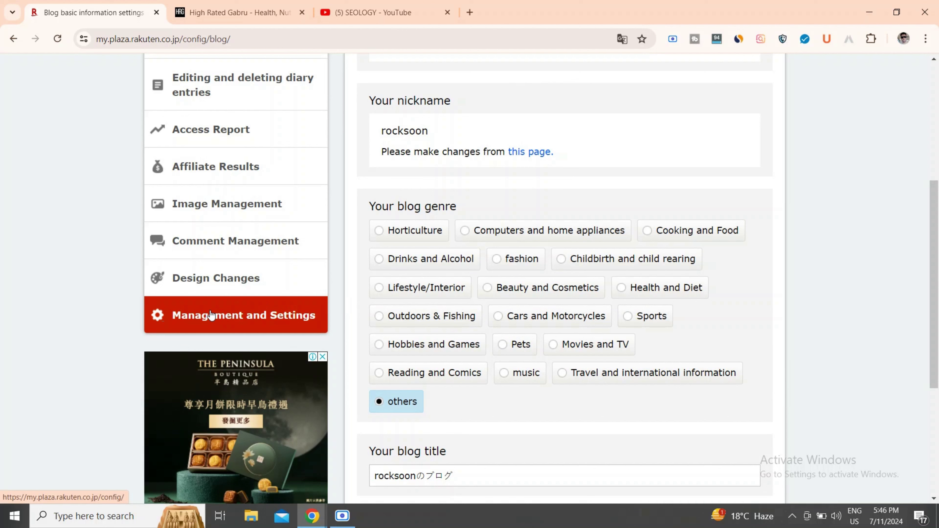
click(251, 319)
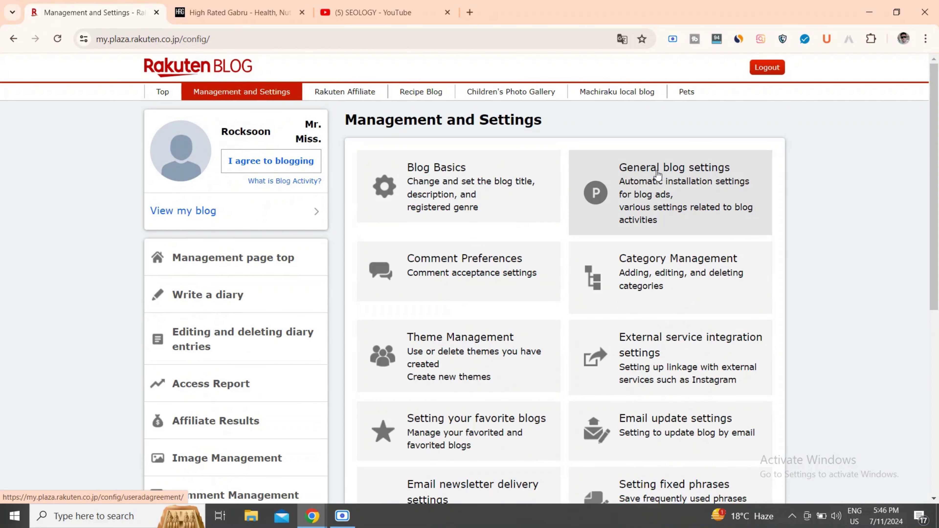
click(703, 190)
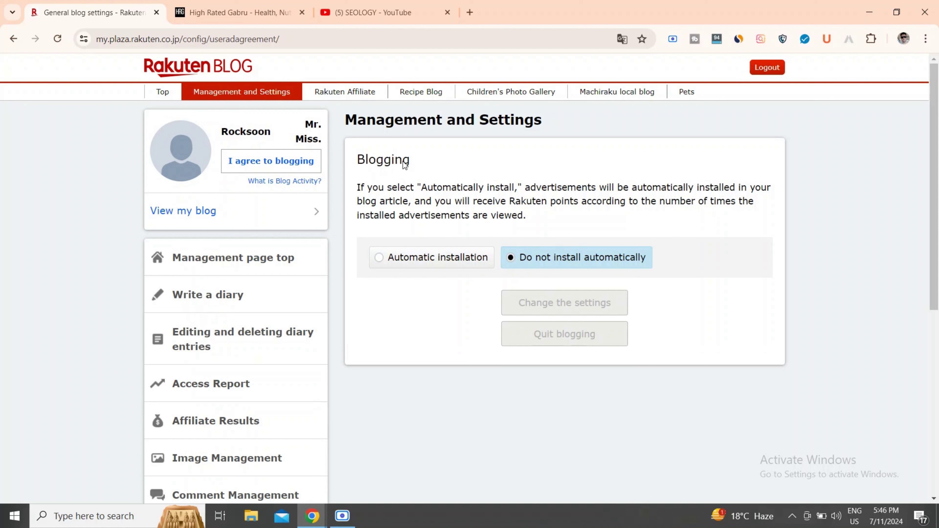
- Choose automatic installation of blog ads in the Blogging settings and accept the participation terms
drag(412, 164, 356, 163)
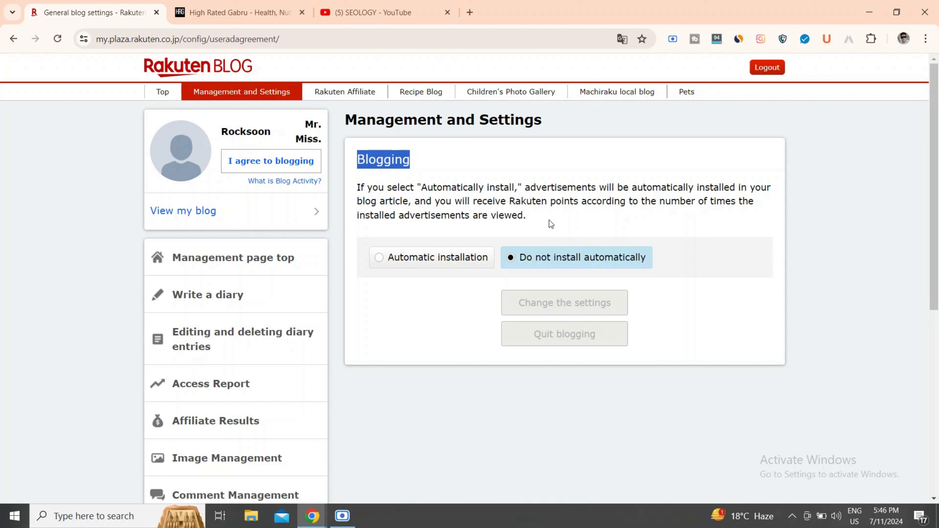
click(381, 260)
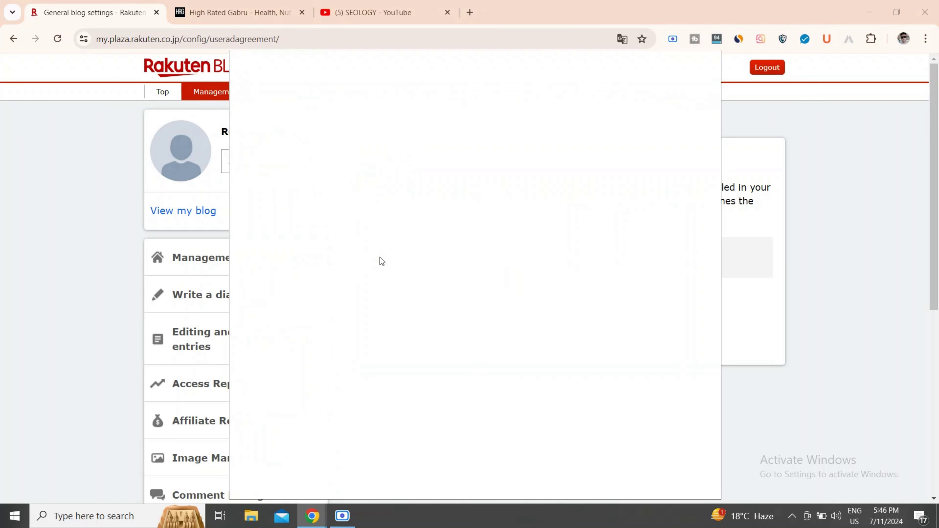
scroll(652, 202, down, 10)
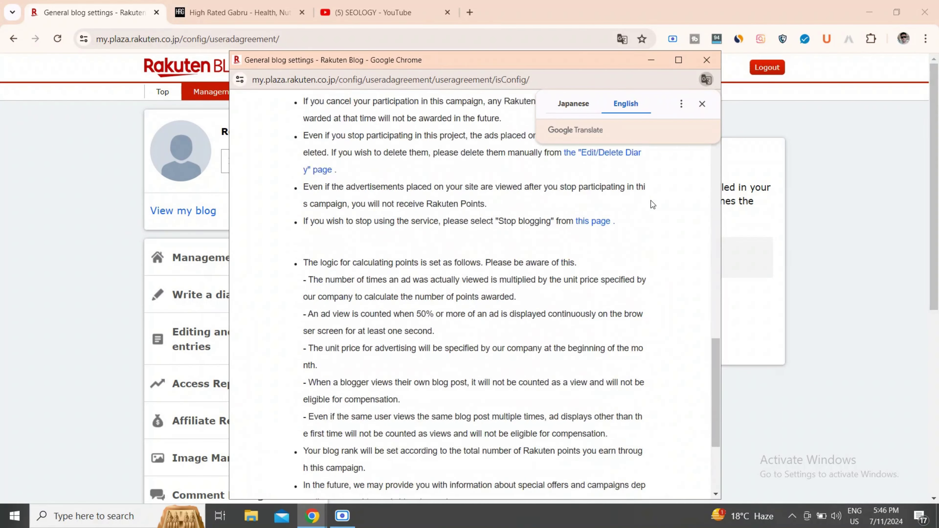
scroll(652, 204, down, 4)
click(527, 435)
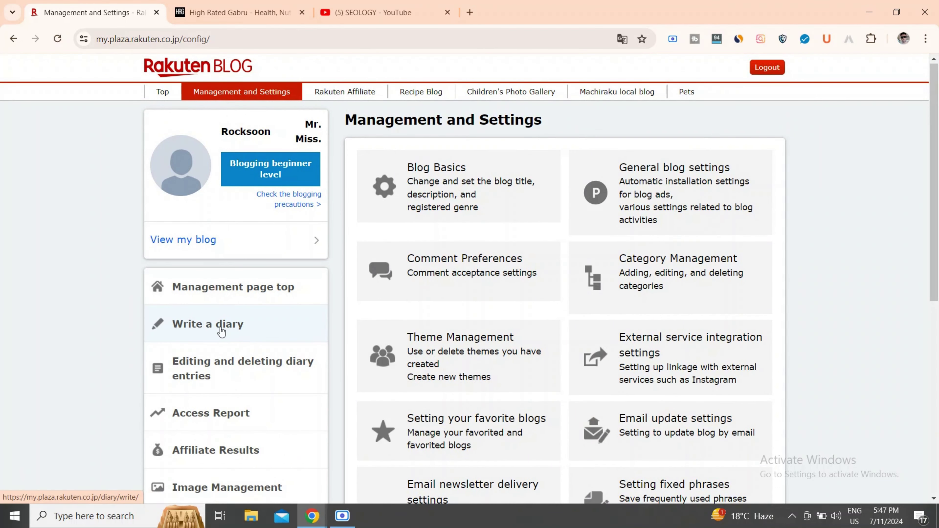
- Start a new diary entry titled "About me" in the Uncategorized category
click(197, 331)
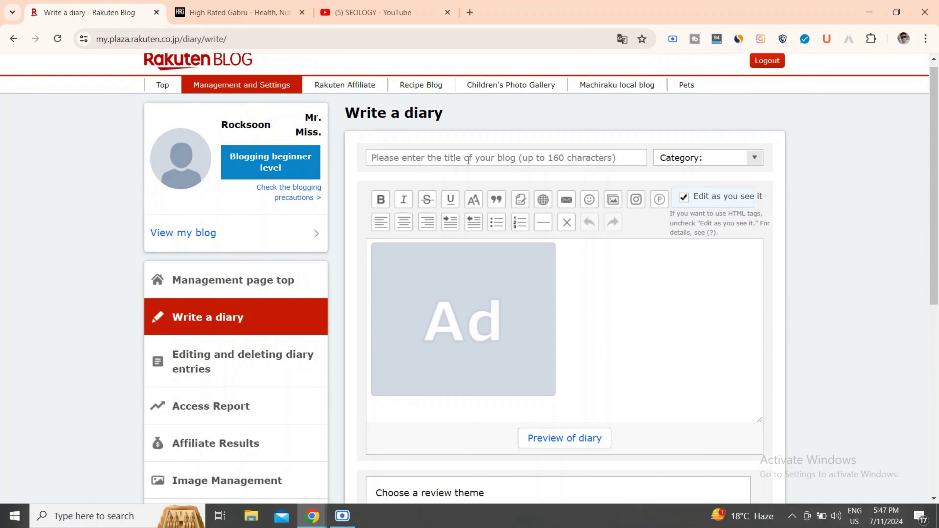
click(468, 161)
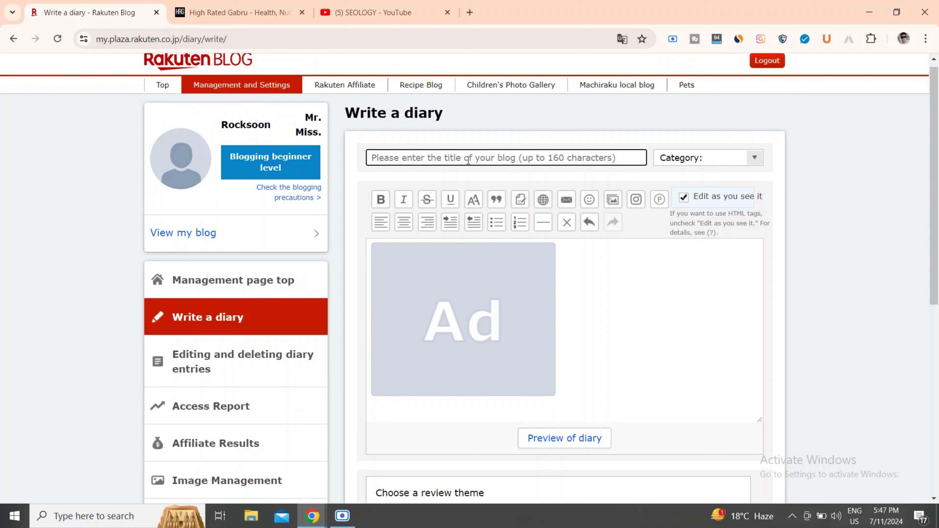
text(About )
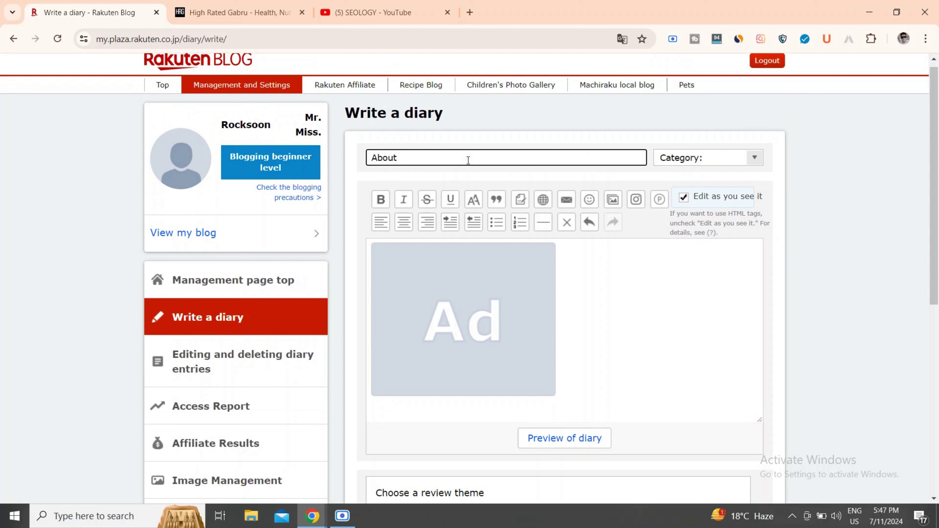
text(me)
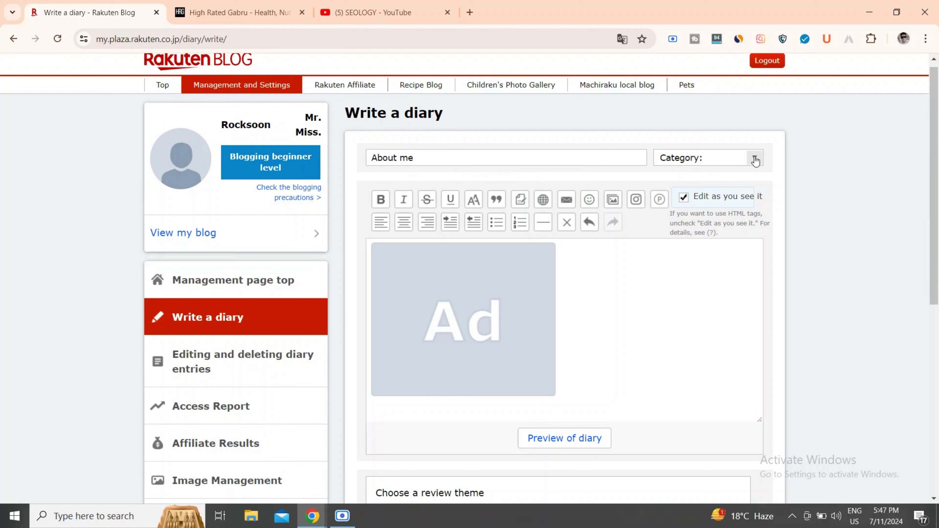
click(753, 159)
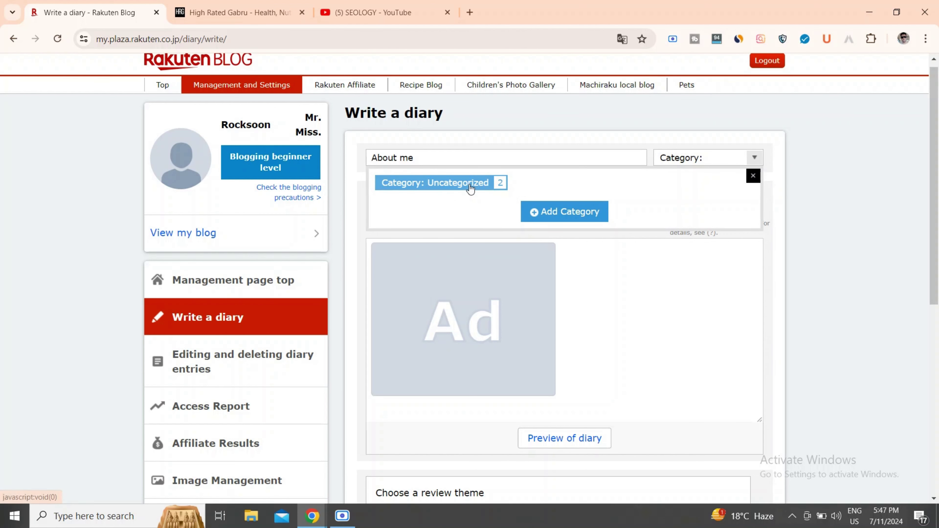
click(433, 188)
- Below the ad, write a bio giving the person's full name and "is a professional blogger, youtuber and content writer. Visit his blogs:"
scroll(621, 286, down, 1)
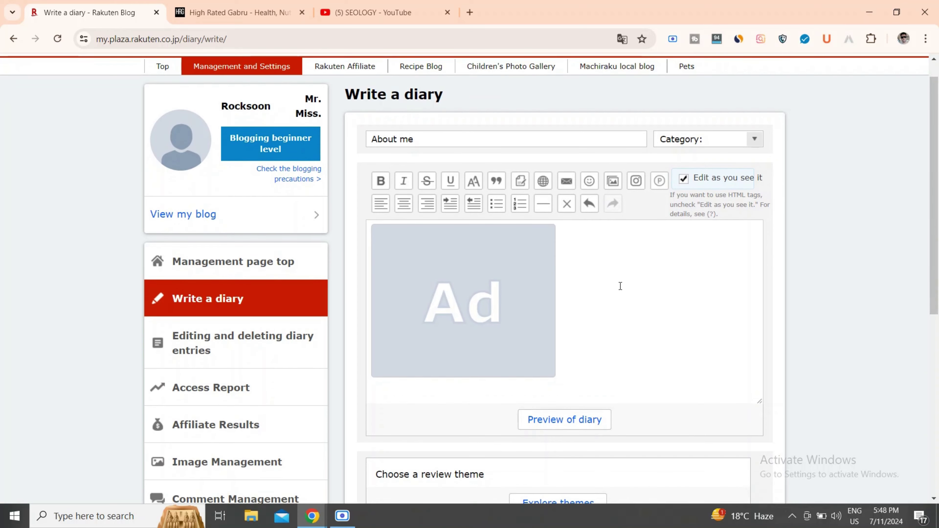
click(580, 282)
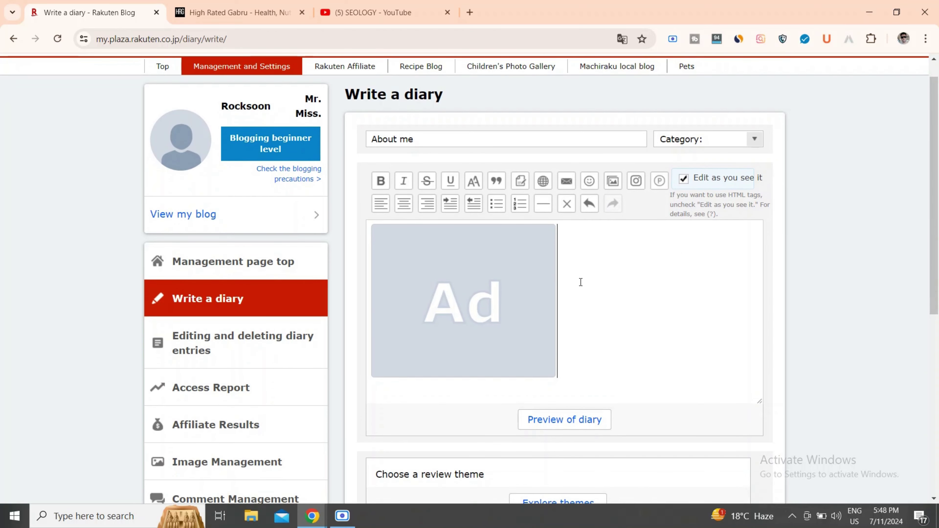
key(Return)
key(Return)
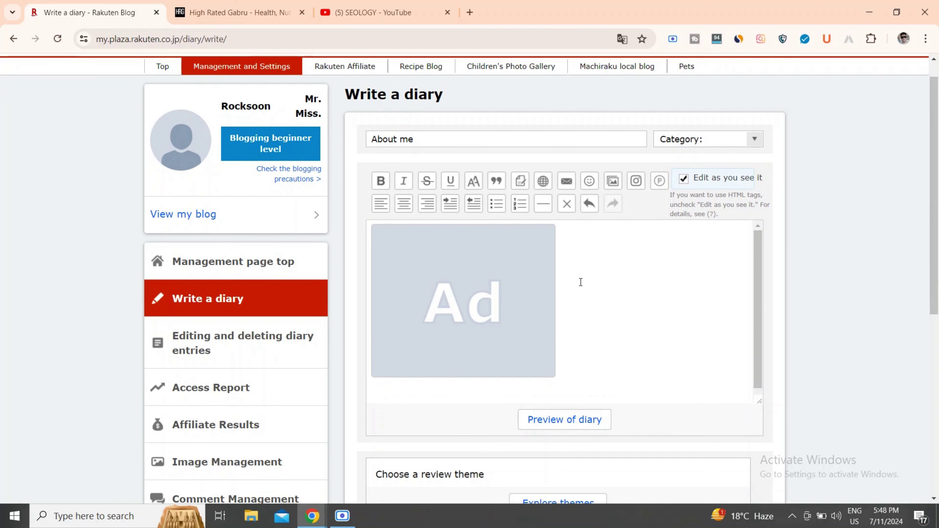
key(Return)
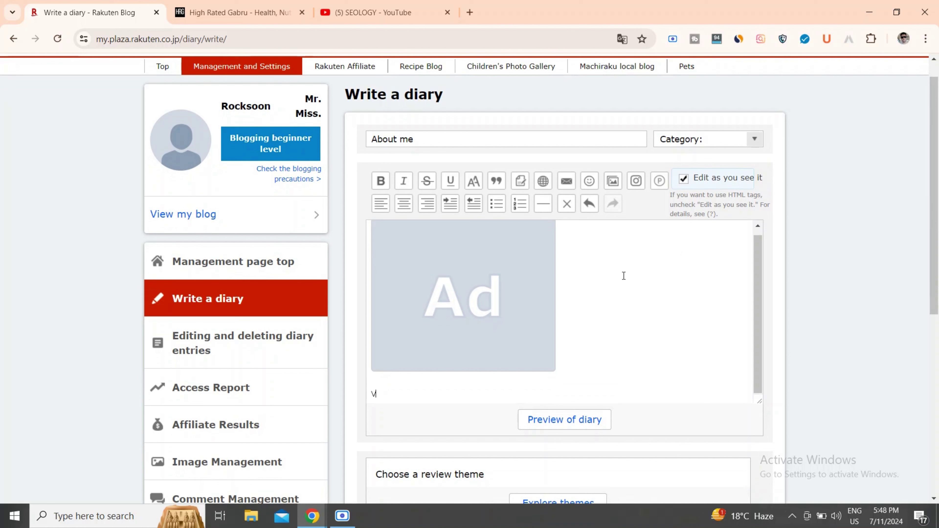
text(Vishal kaushik is a professional blogger, youtuber and content writer. Visit his blogs:)
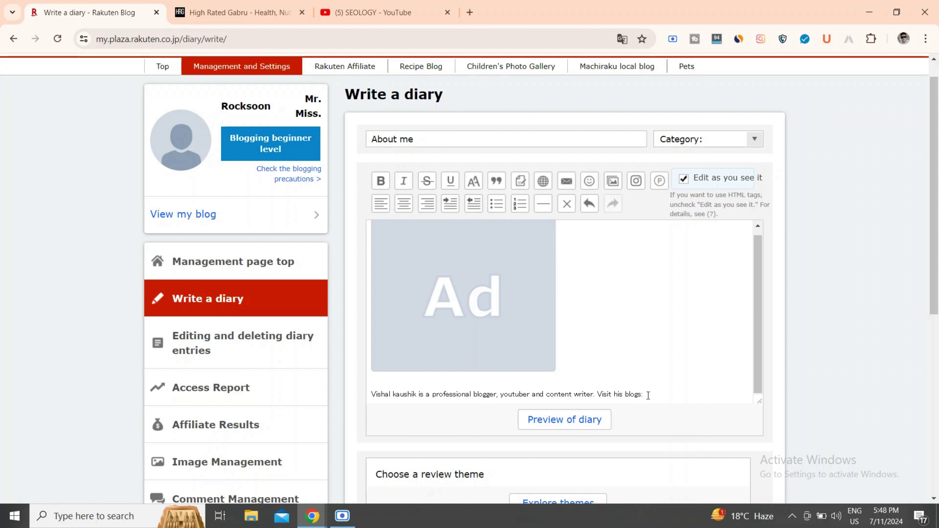
key(Return)
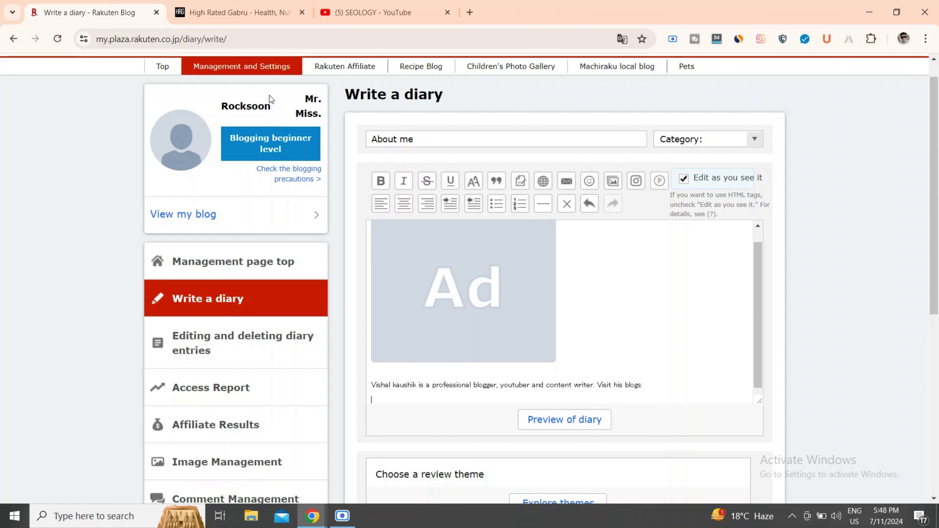
click(270, 16)
click(162, 38)
key(ctrl+c)
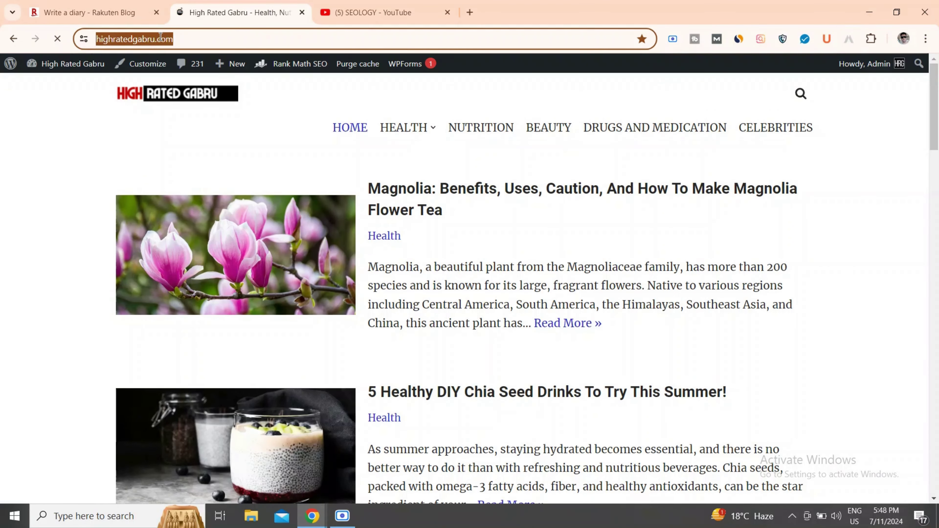
click(138, 5)
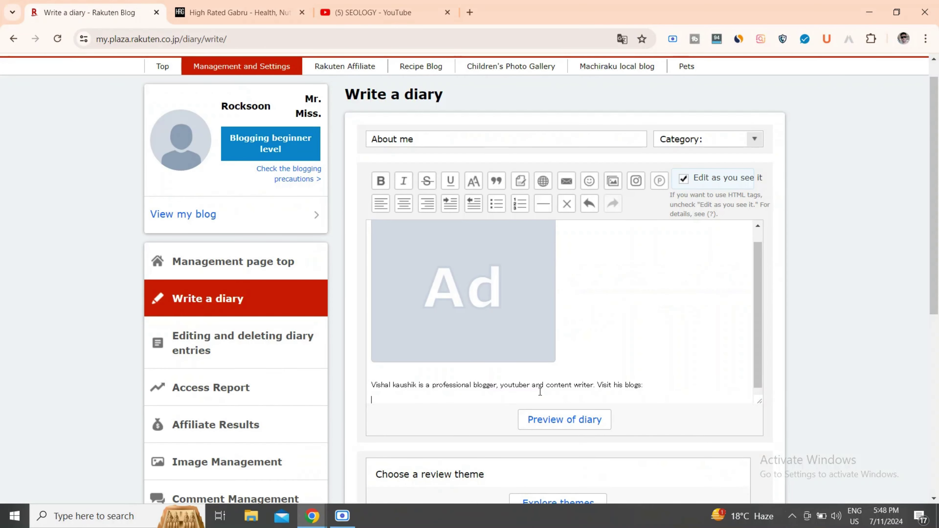
key(Return)
key(ctrl+v)
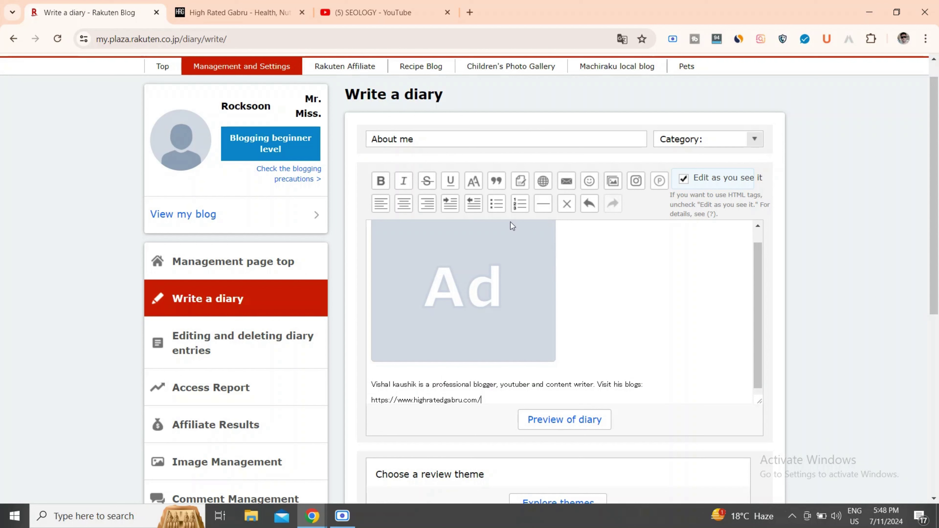
click(496, 205)
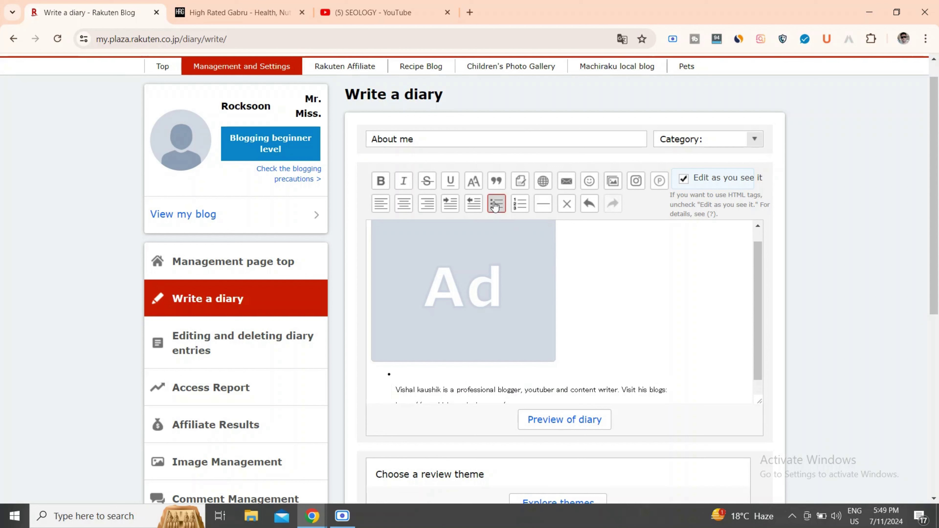
key(ctrl+z)
key(ctrl+c)
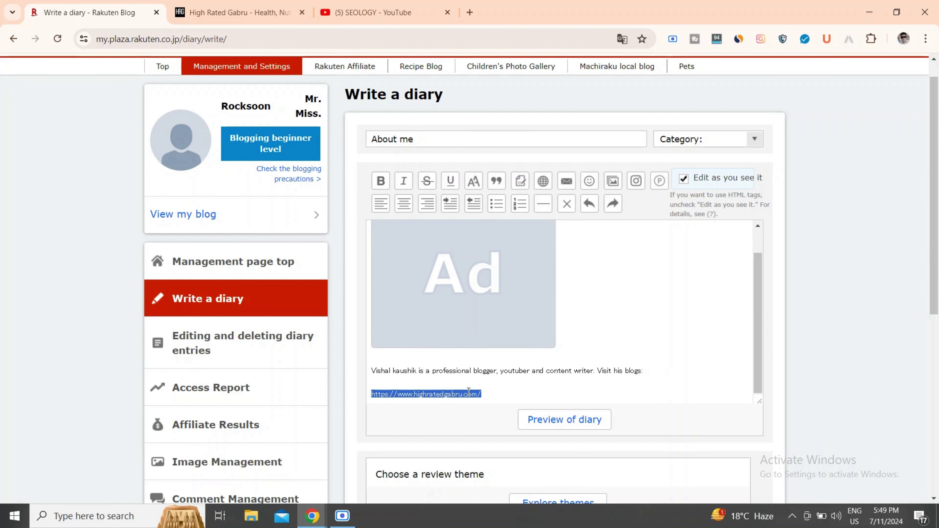
click(542, 182)
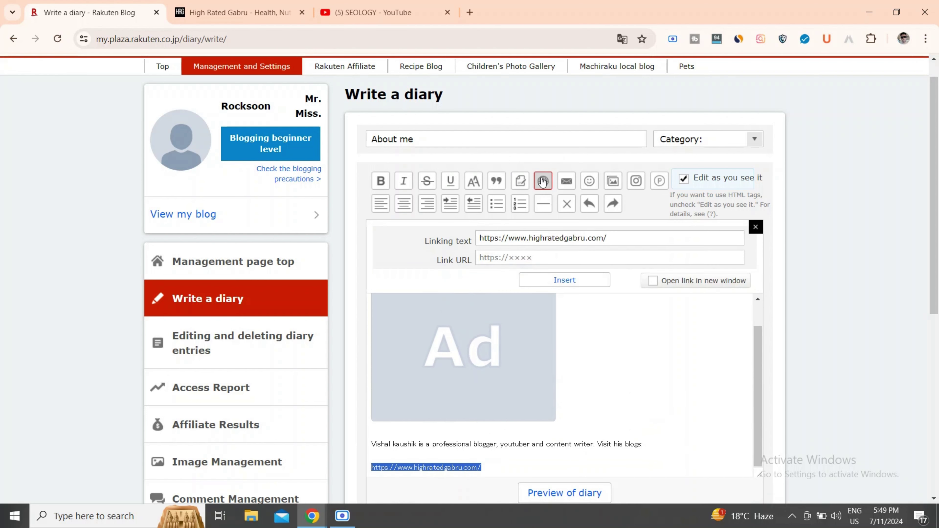
click(512, 260)
key(ctrl+v)
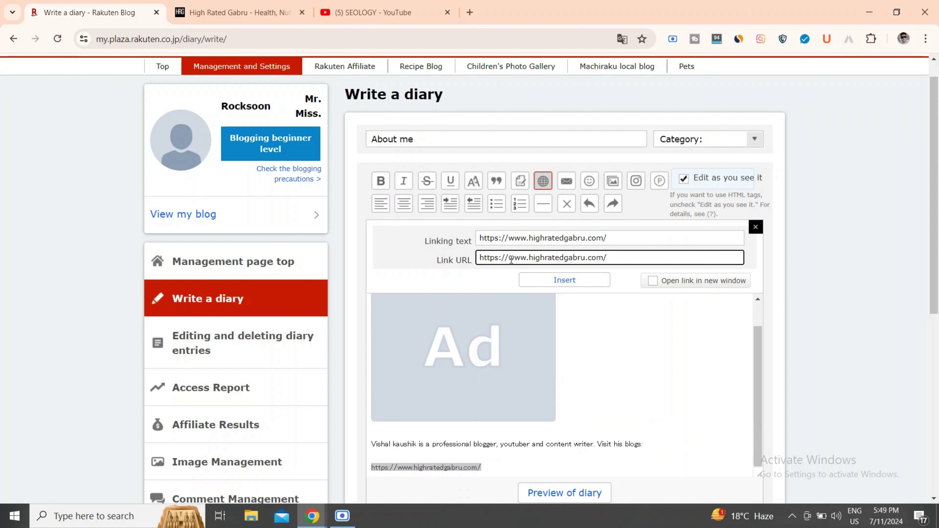
click(571, 282)
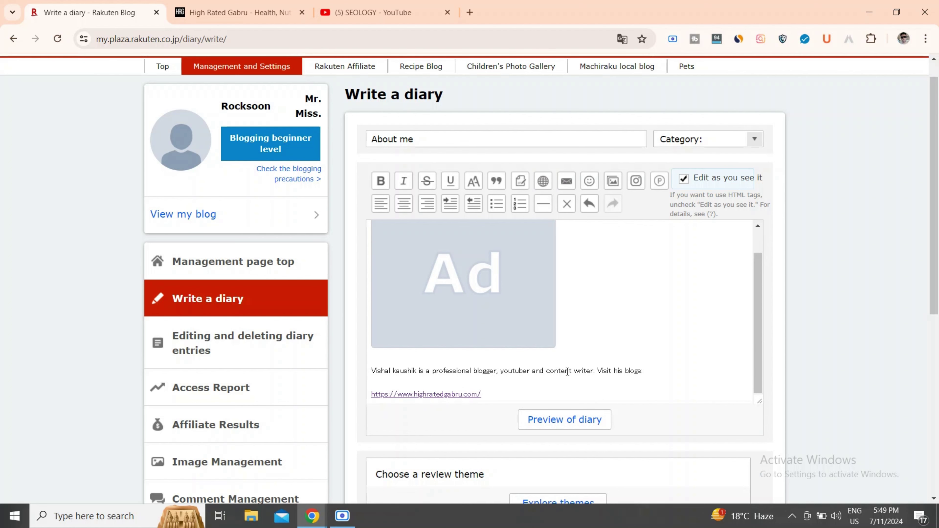
- Publish the diary entry and dismiss the translation popup on the confirmation page
scroll(789, 369, down, 5)
scroll(789, 367, down, 3)
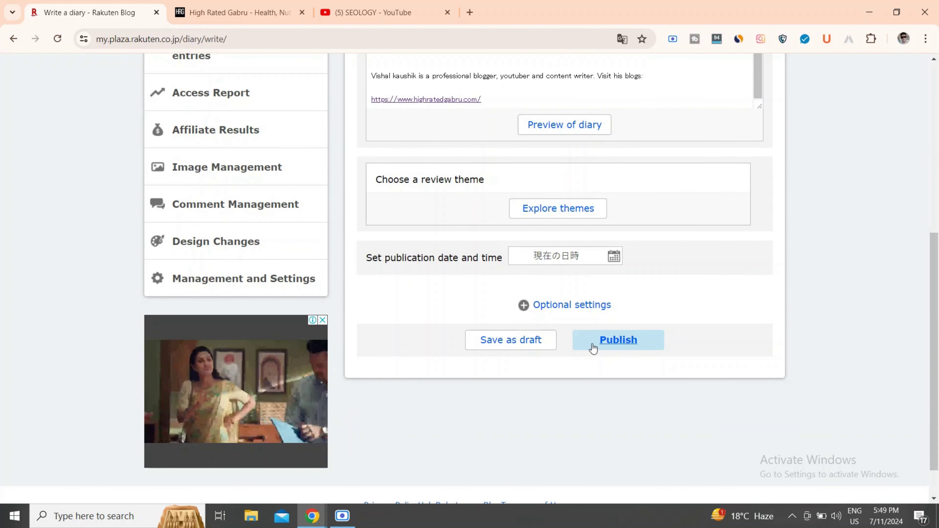
click(624, 341)
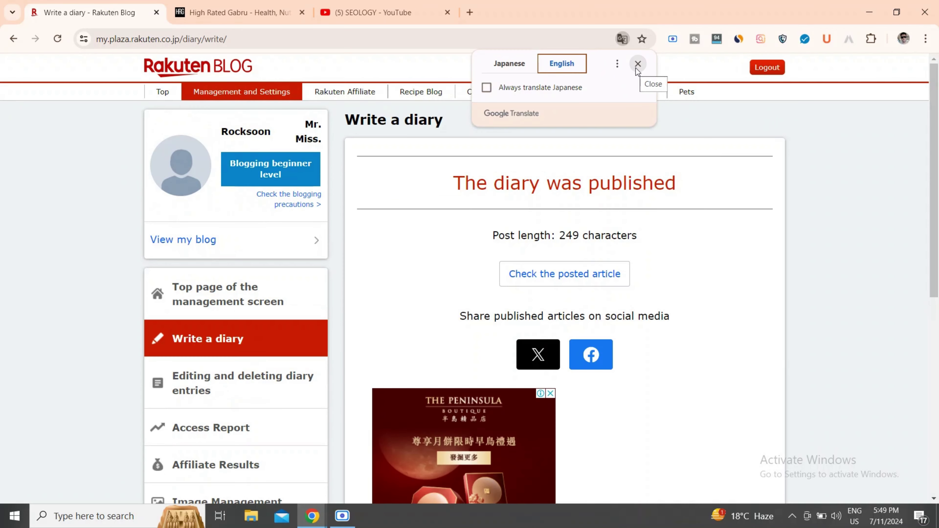
click(635, 68)
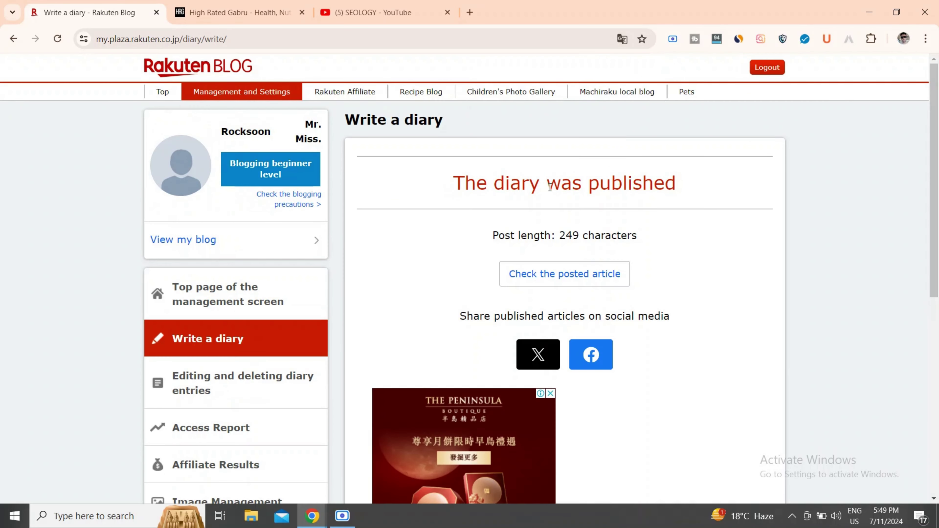
drag(453, 182, 669, 192)
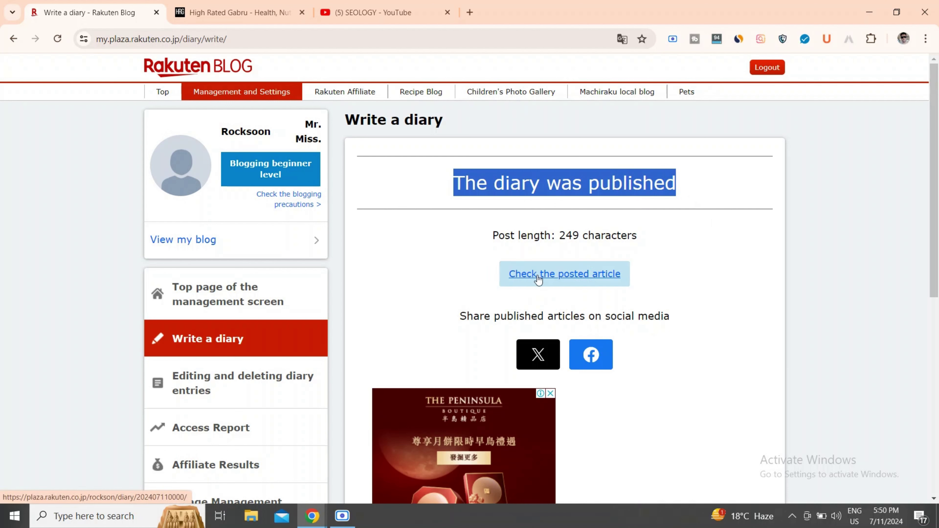
- Open the posted article in a new tab and inspect the HTML code of its highratedgabru.com link
middle_click(593, 278)
click(205, 5)
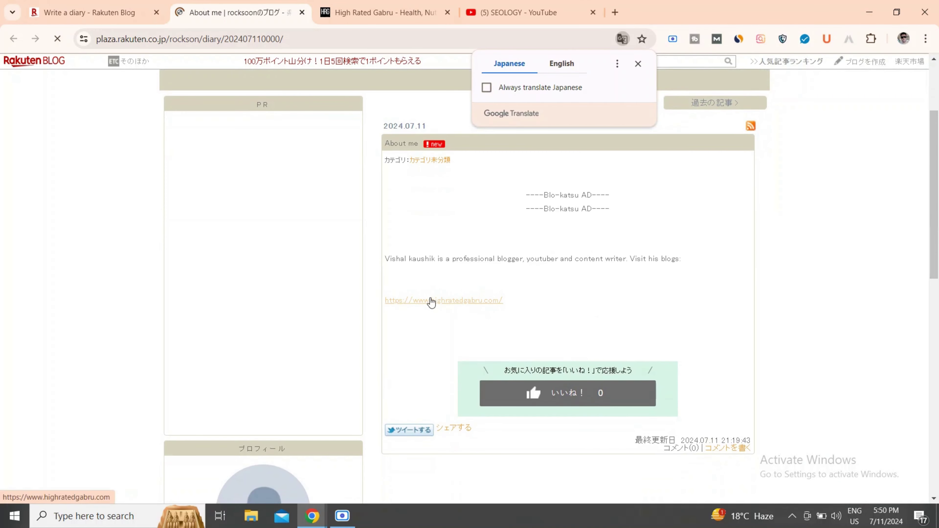
right_click(451, 301)
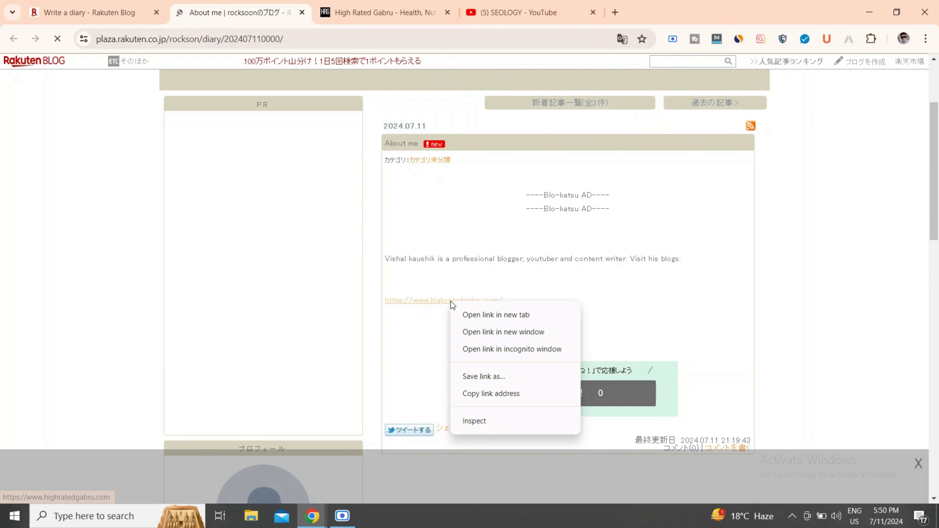
click(477, 421)
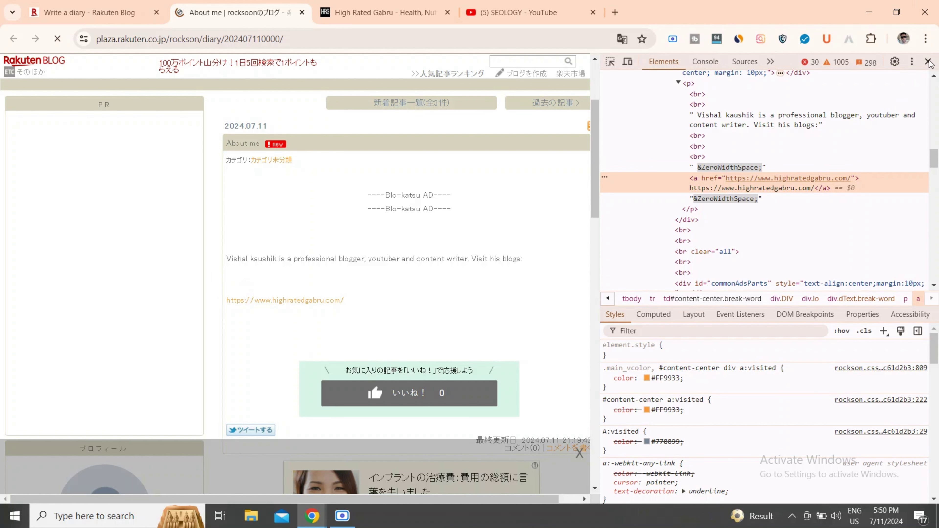
click(929, 61)
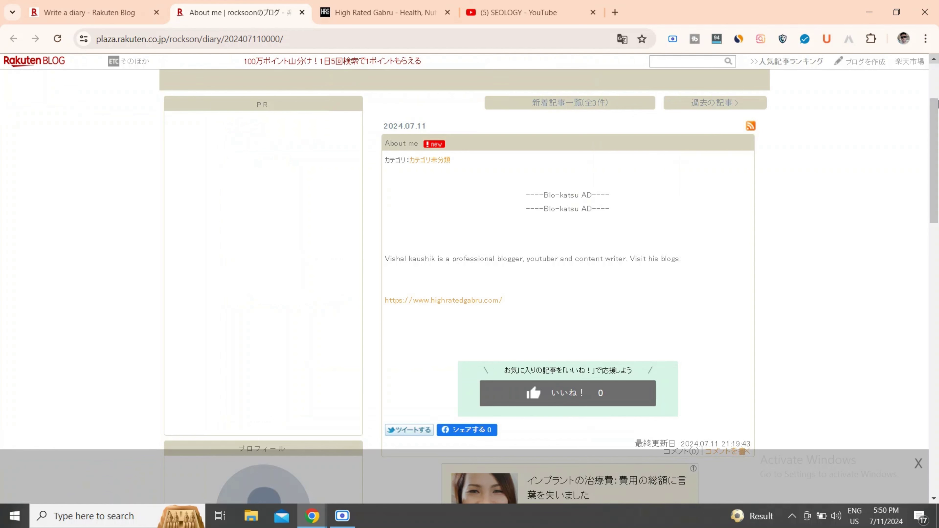
scroll(936, 72, up, 3)
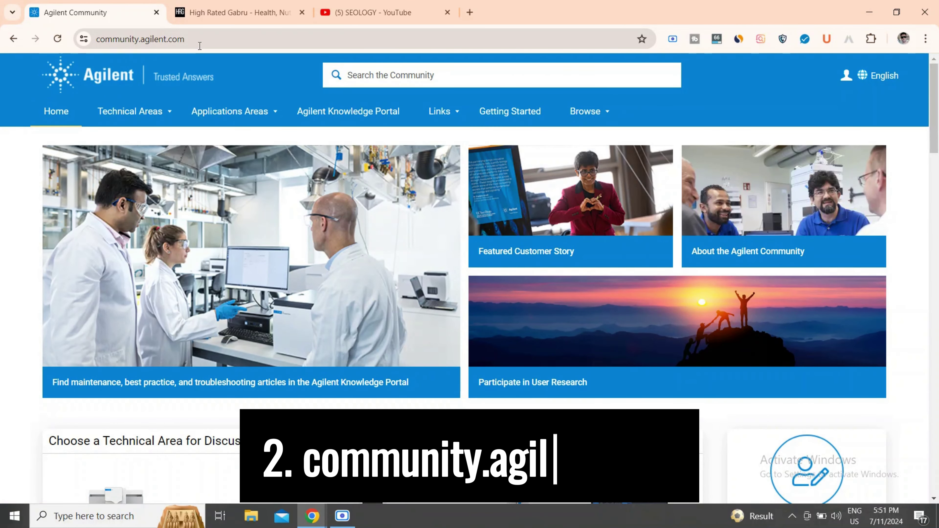
- Check community.agilent.com's authority and spam metrics with MozBar and its traffic figures with Similarweb
click(722, 41)
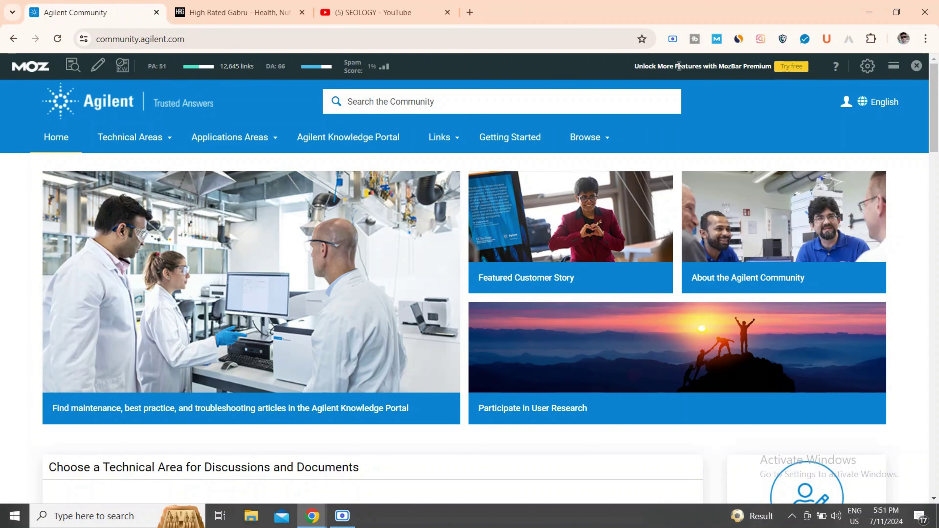
click(738, 39)
mouse_move(839, 264)
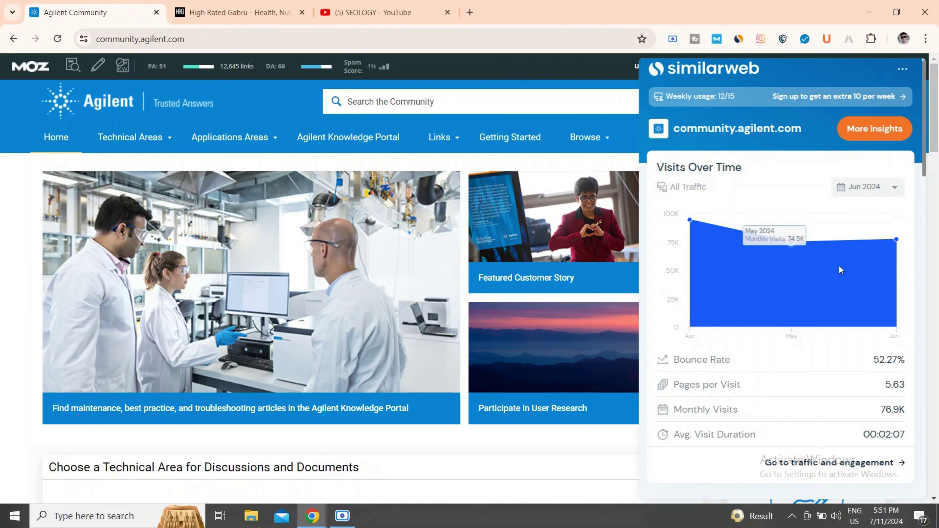
scroll(839, 265, down, 4)
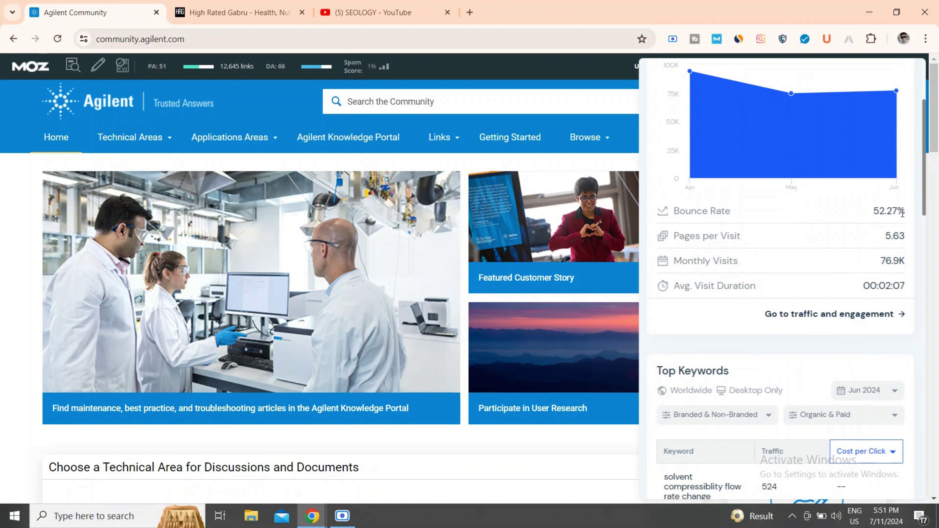
- Review community.agilent.com's engagement figures and top five countries in Similarweb, then close the traffic popup and turn off MozBar
drag(903, 214, 866, 212)
drag(905, 262, 884, 286)
scroll(777, 324, down, 15)
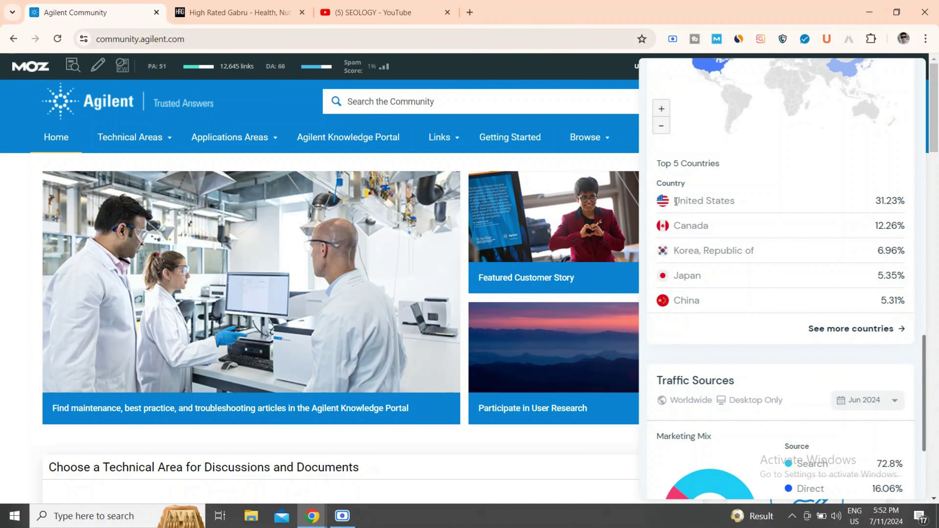
drag(676, 201, 743, 297)
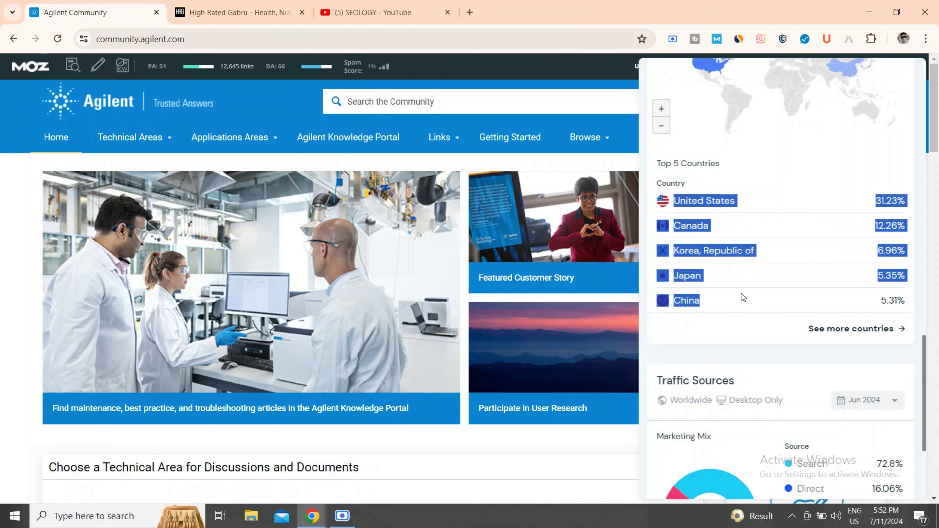
click(743, 296)
click(760, 38)
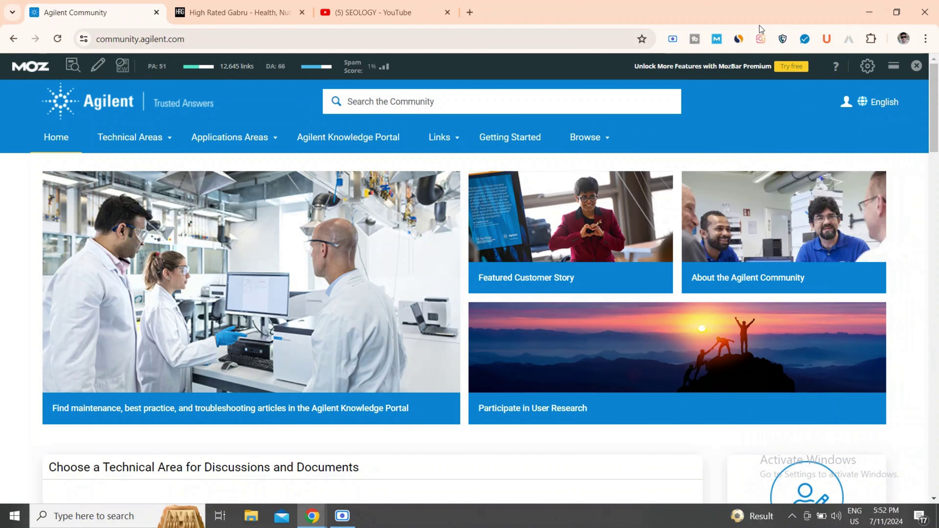
click(717, 39)
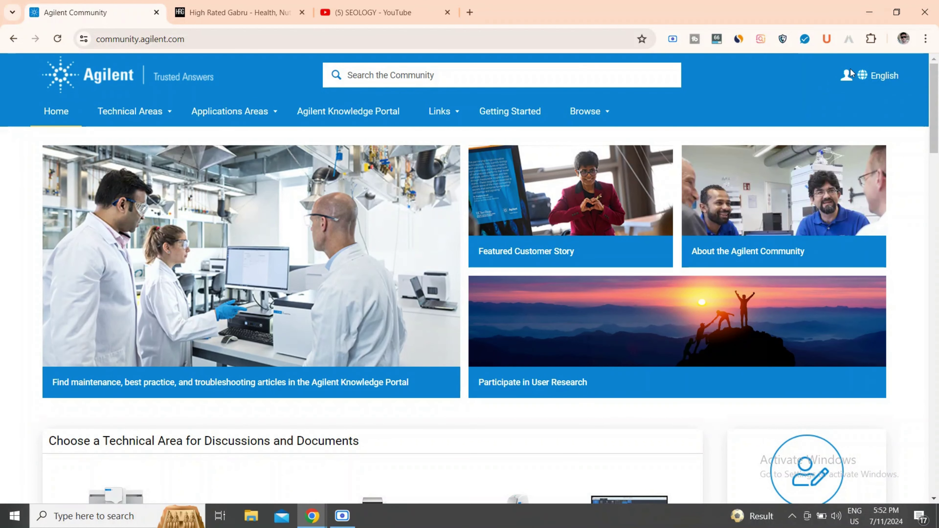
- Open the Agilent account registration form and fill in the business email with a domain-based address
click(846, 77)
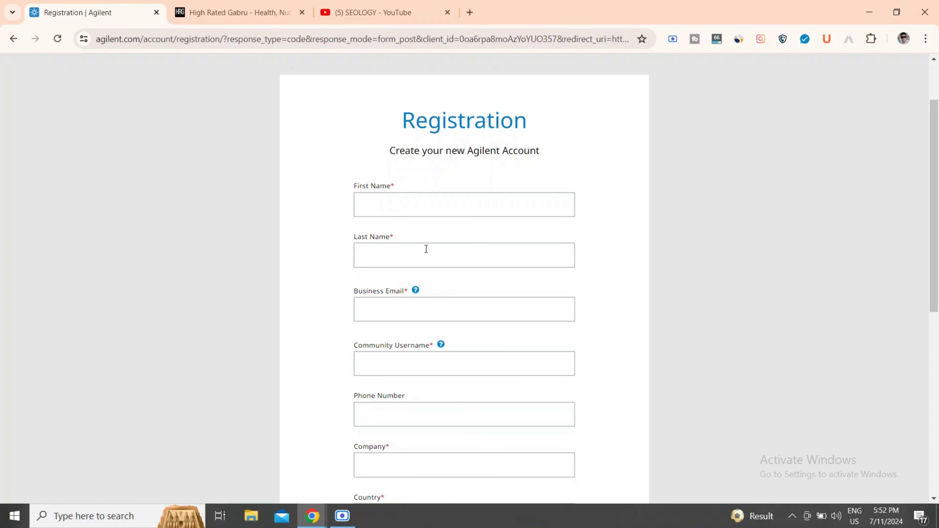
scroll(496, 284, down, 3)
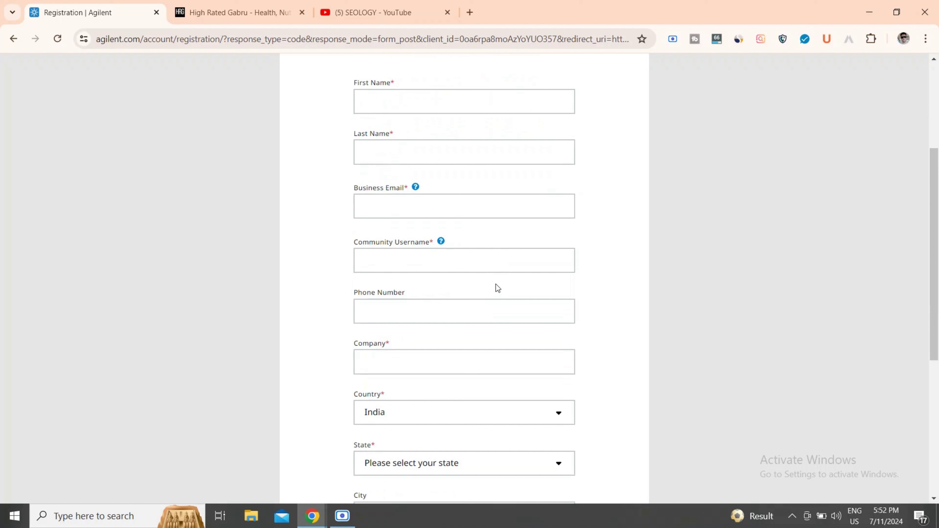
click(393, 207)
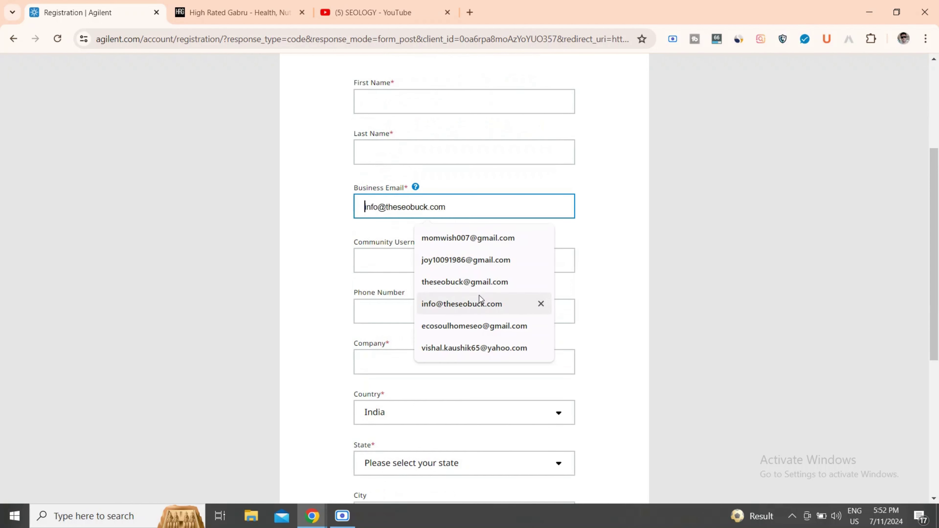
click(471, 304)
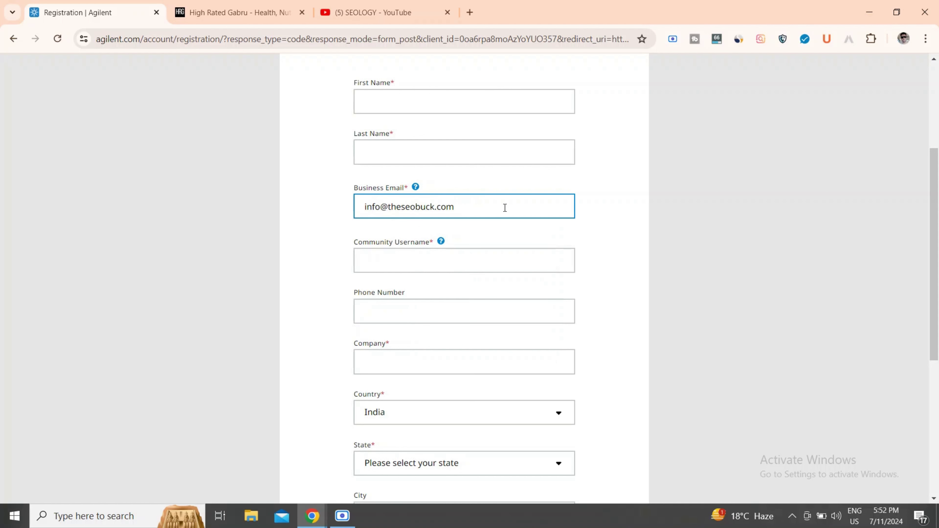
key(ctrl+a)
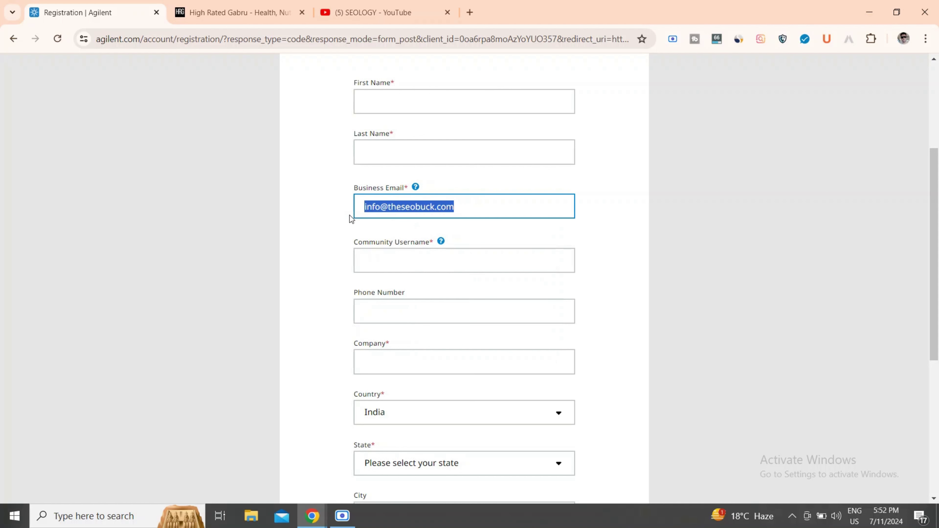
click(601, 192)
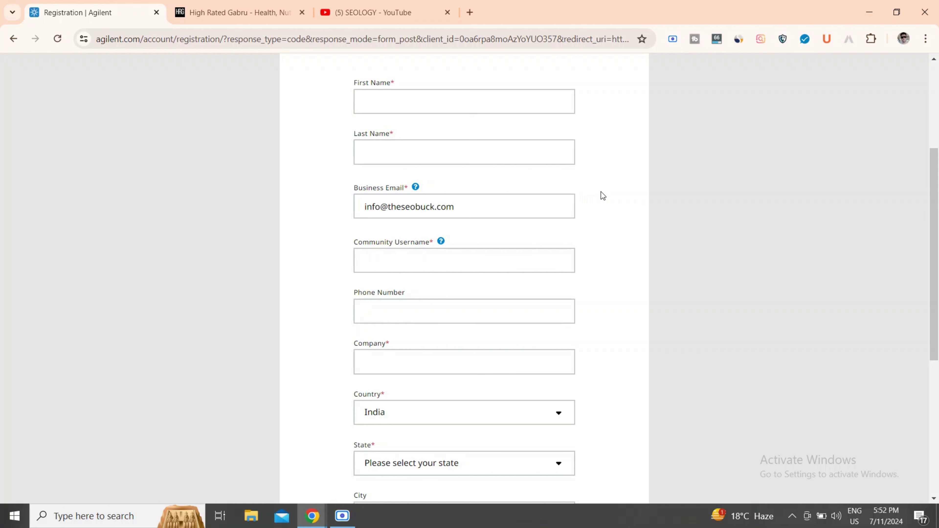
- Review the remaining registration fields and go to the sign-in page for an existing account
scroll(601, 192, down, 1)
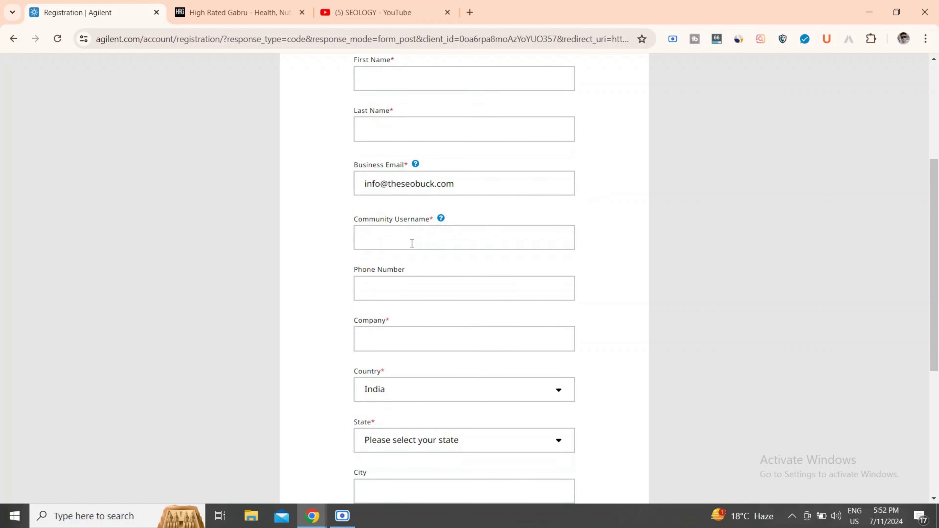
scroll(409, 288, down, 3)
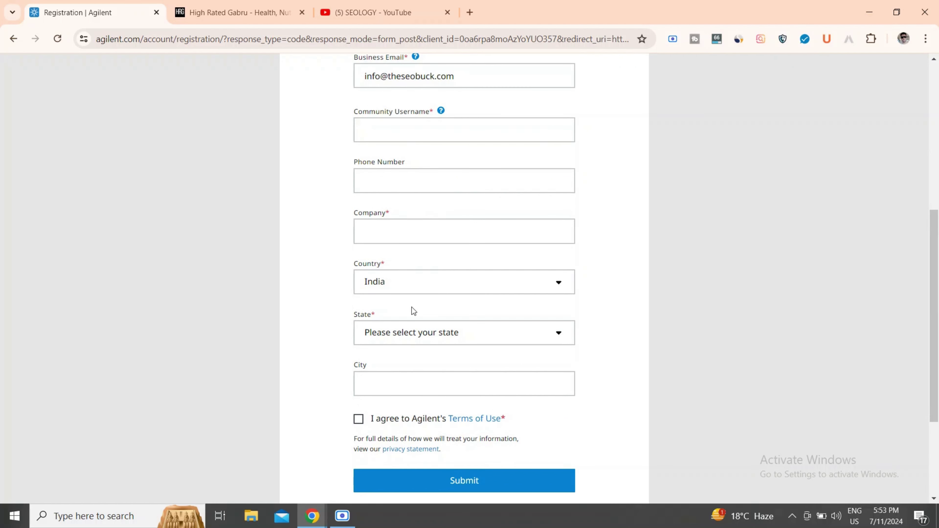
scroll(419, 382, down, 3)
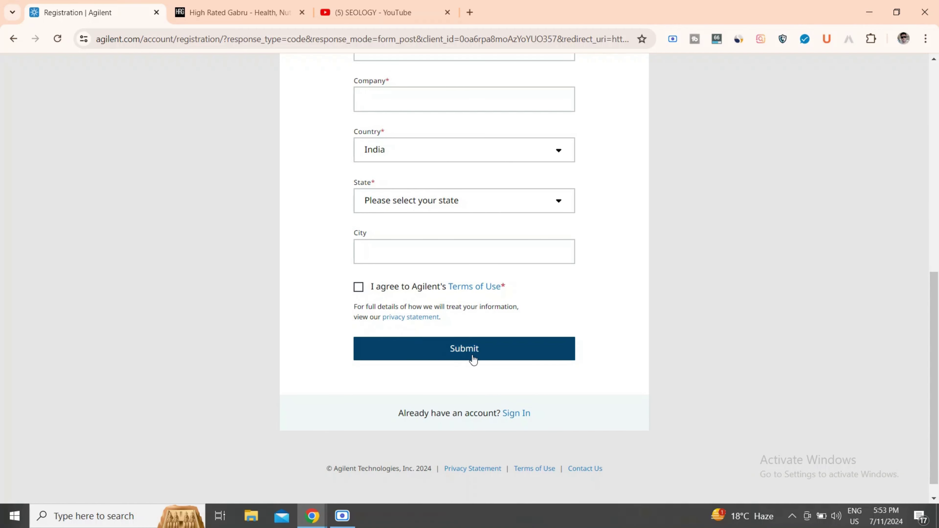
click(510, 414)
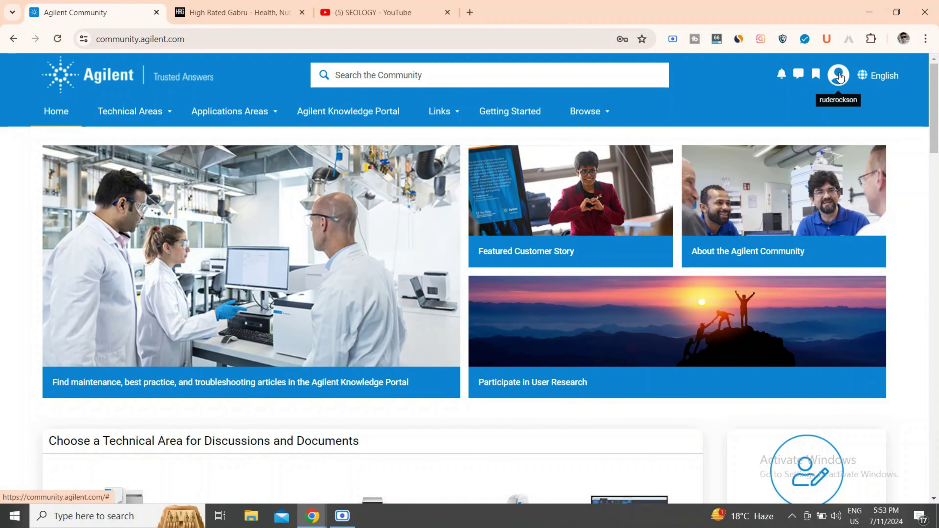
- Open the community account settings and activate the signature editor
click(839, 78)
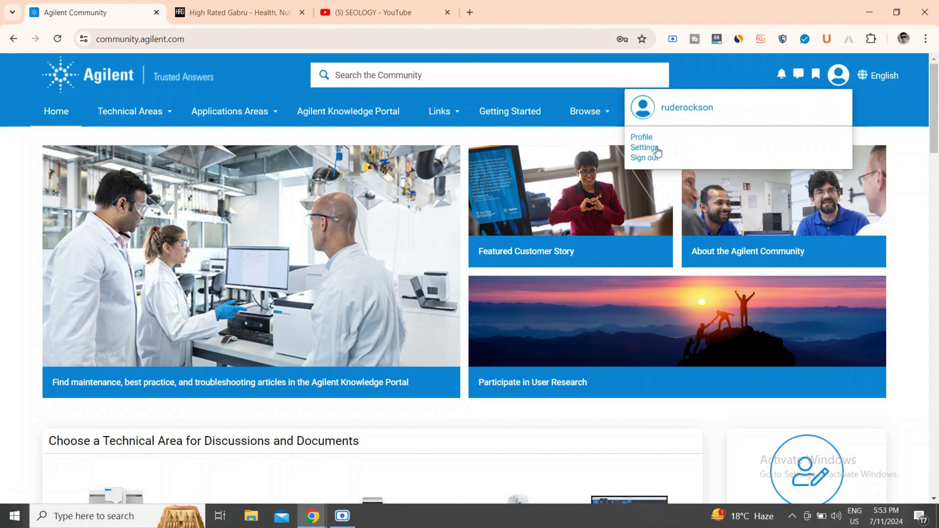
click(649, 150)
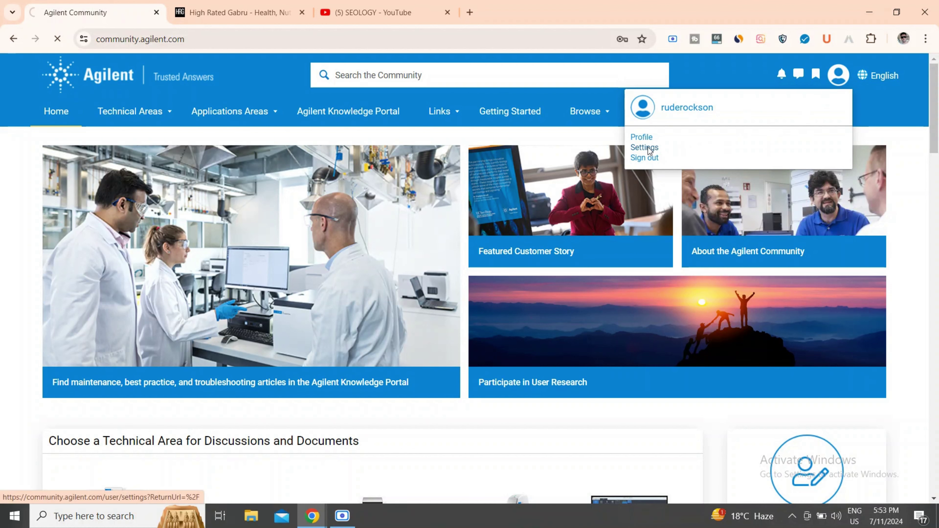
scroll(523, 287, down, 6)
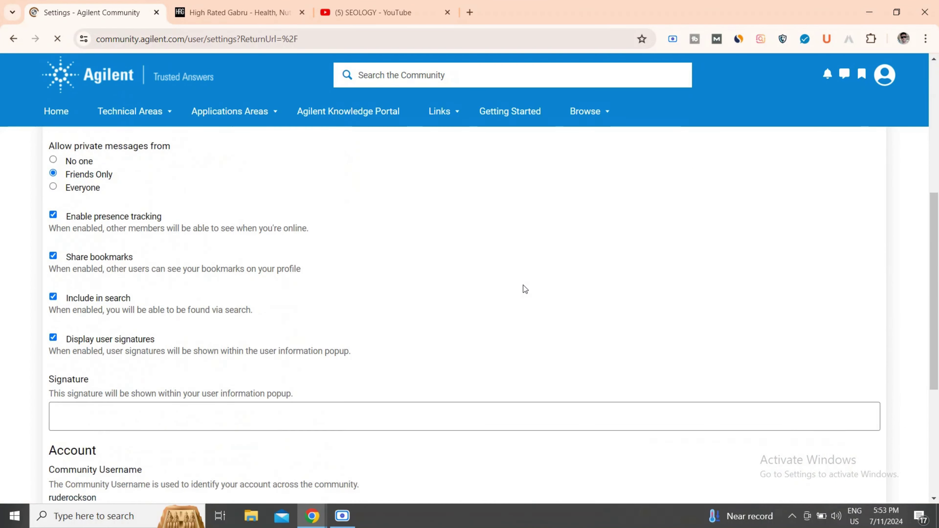
scroll(523, 287, down, 5)
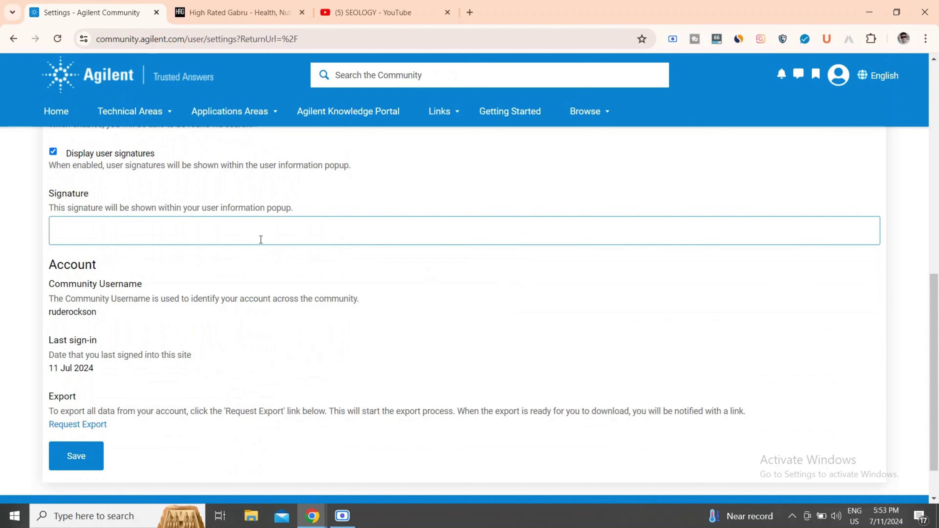
click(261, 239)
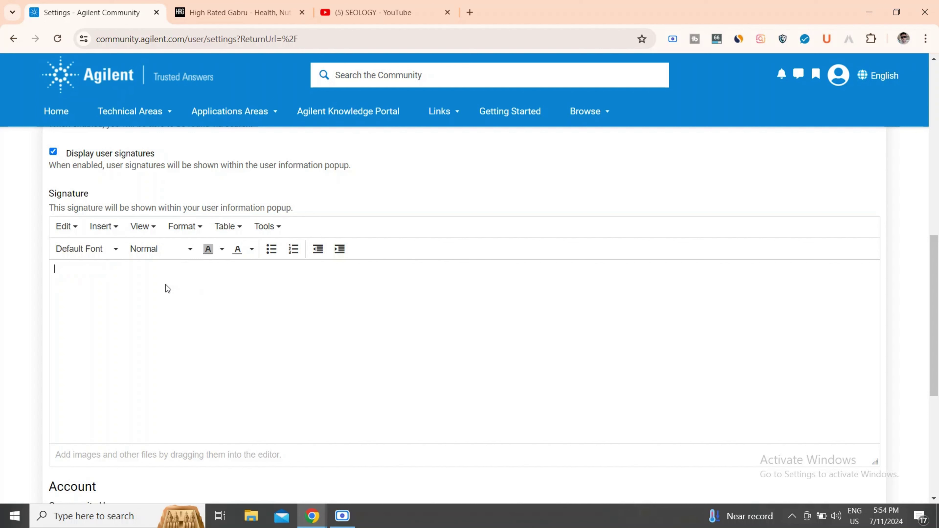
- Check the signature editor's link insertion option and save the account settings
click(112, 228)
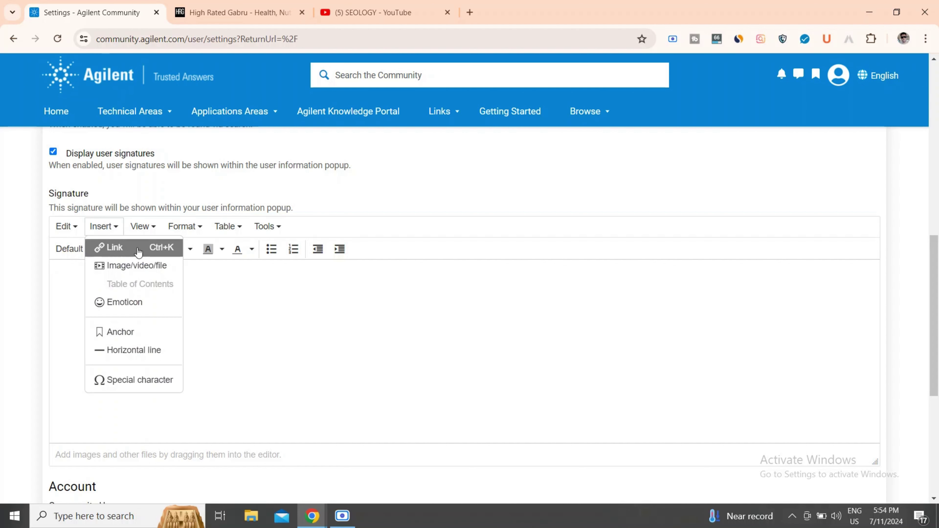
click(213, 291)
scroll(245, 331, down, 5)
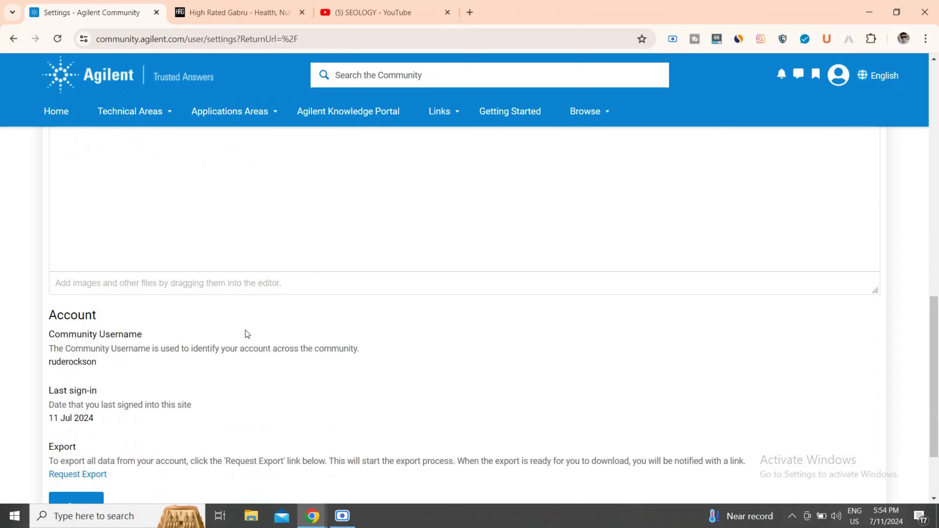
scroll(245, 333, down, 3)
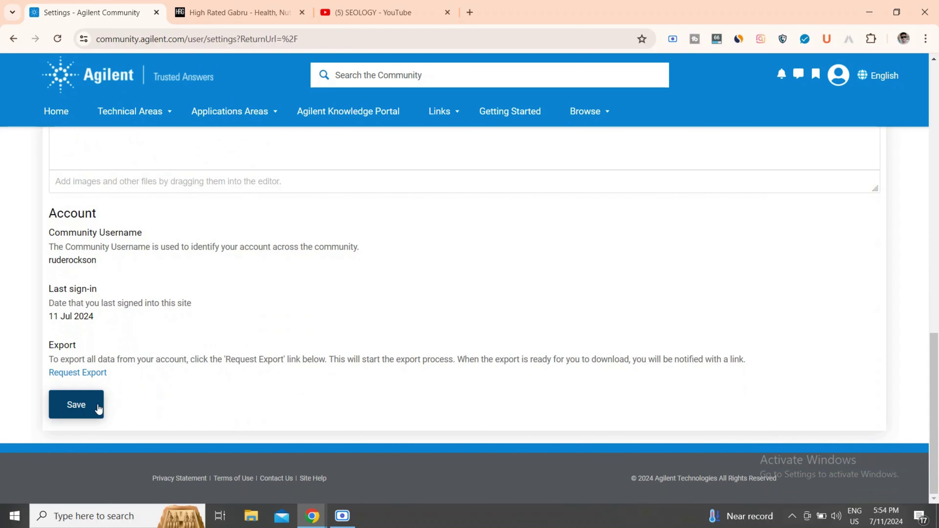
click(76, 405)
- Open the account's public profile page and review its bio, website links and company entry
scroll(284, 294, up, 10)
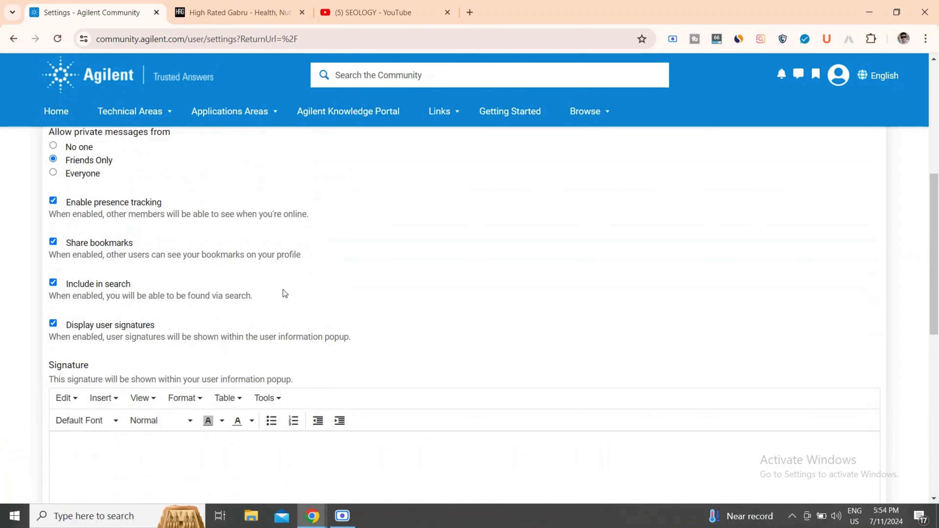
scroll(285, 294, up, 5)
click(835, 79)
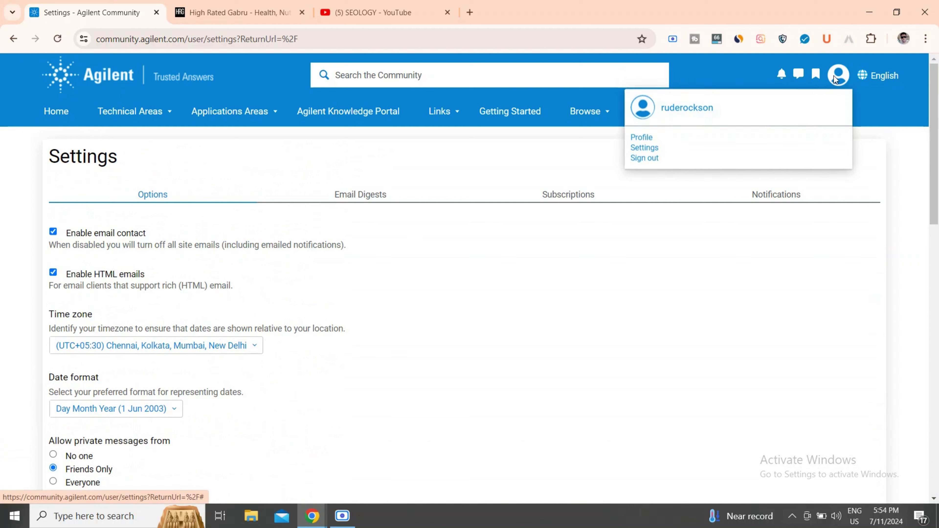
click(642, 137)
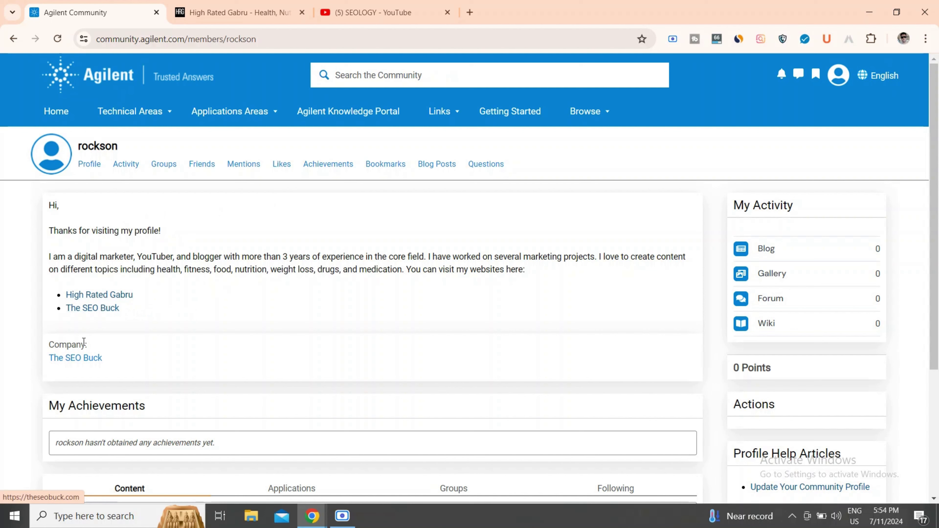
scroll(177, 333, down, 4)
scroll(179, 331, up, 3)
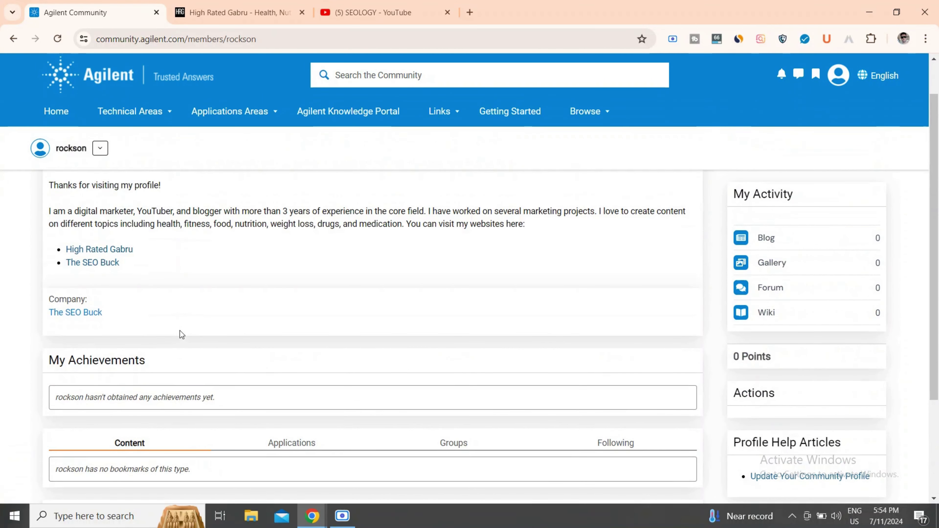
- Inspect the HTML code of the High Rated Gabru and The SEO Buck links in the profile bio
right_click(118, 254)
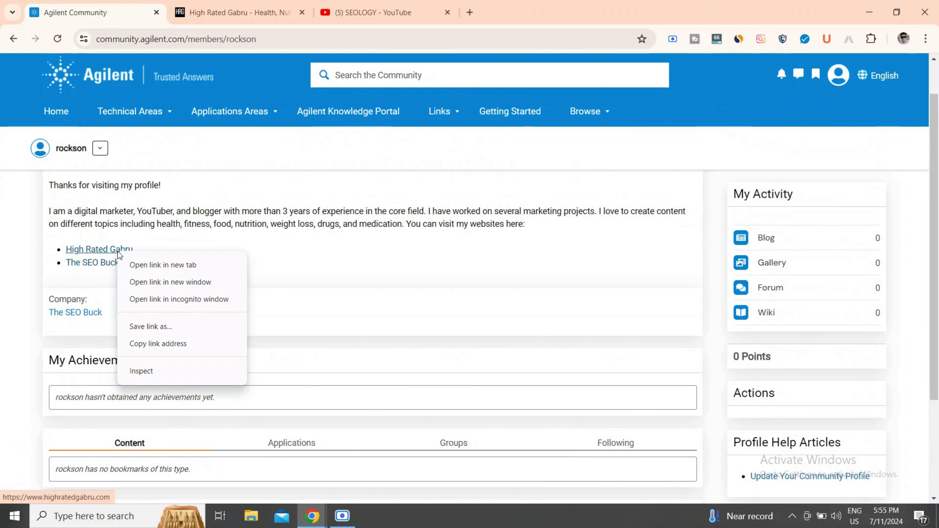
click(154, 371)
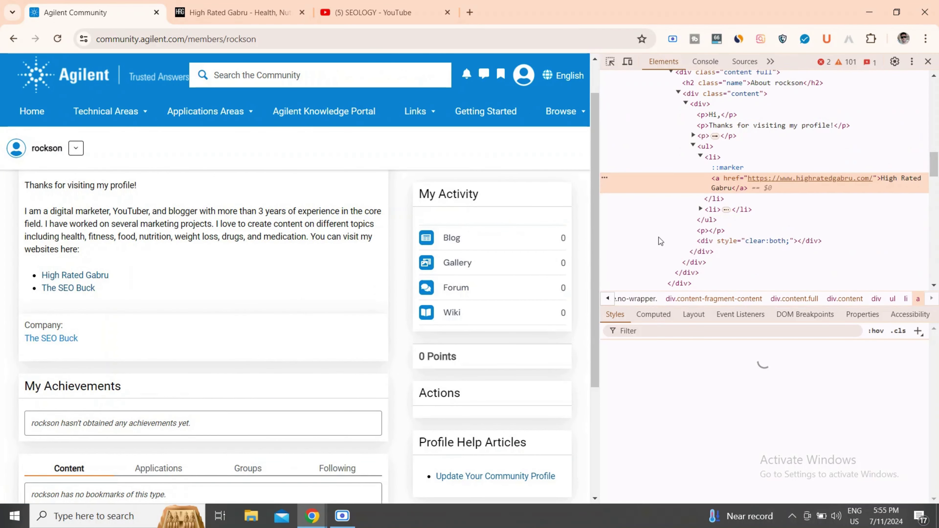
click(610, 61)
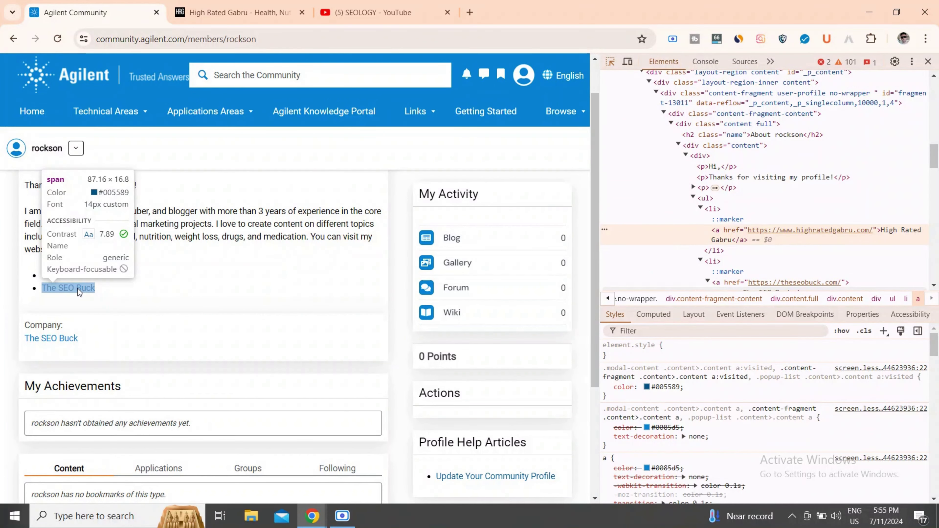
click(77, 289)
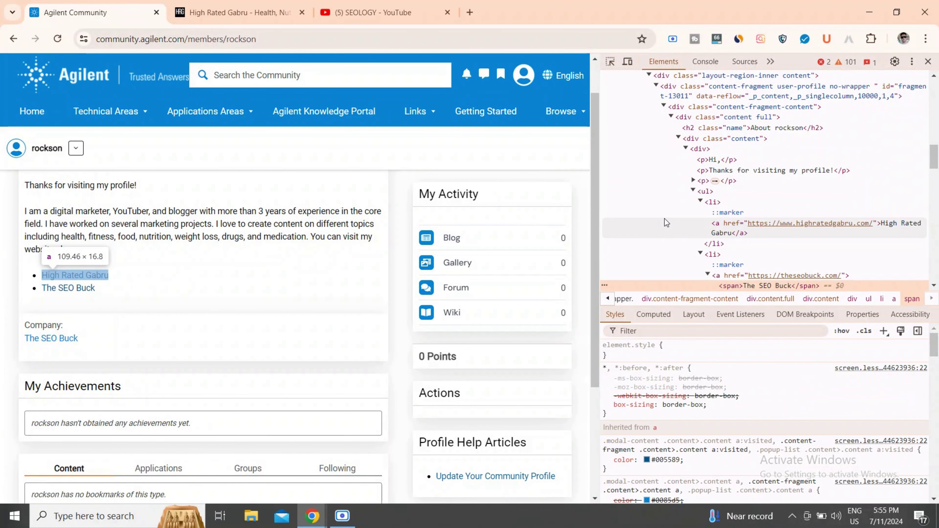
scroll(665, 218, down, 2)
- Inspect the HTML code of the profile's company link and close the developer tools
key(ctrl+shift+c)
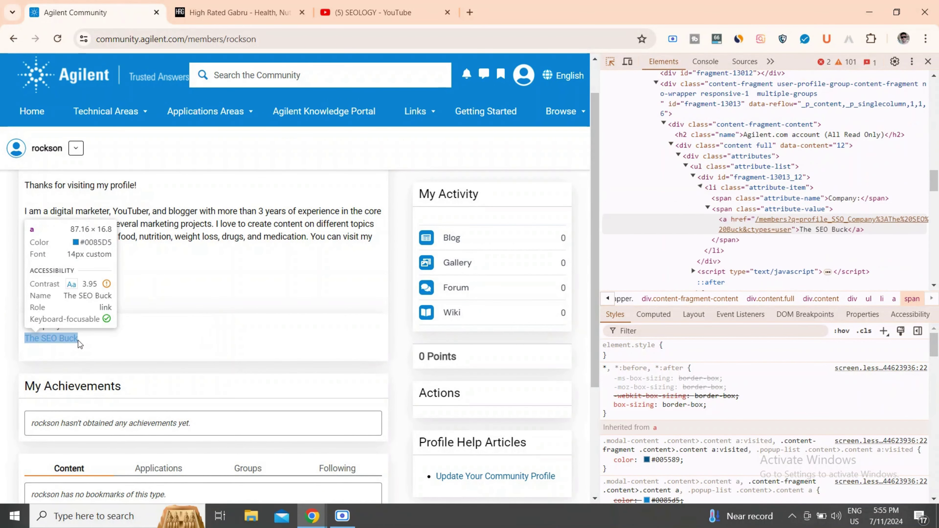
click(77, 341)
click(838, 253)
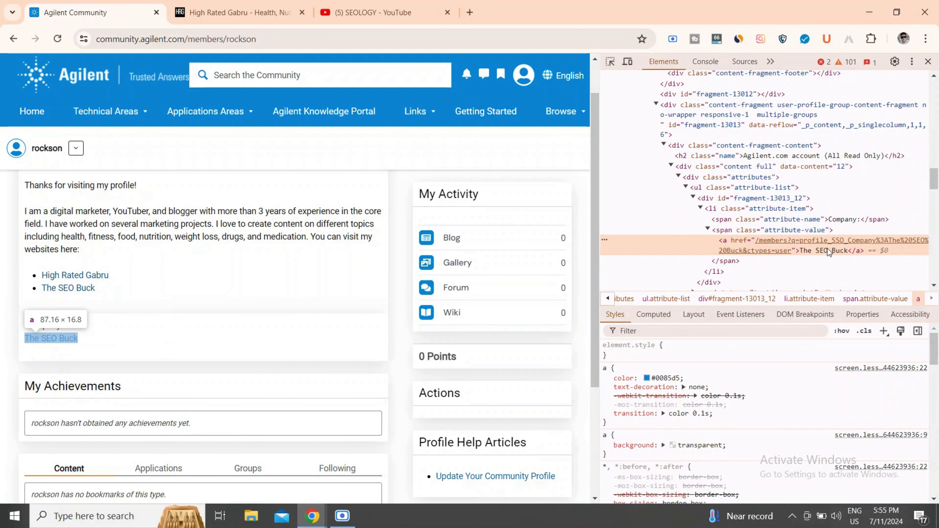
click(927, 61)
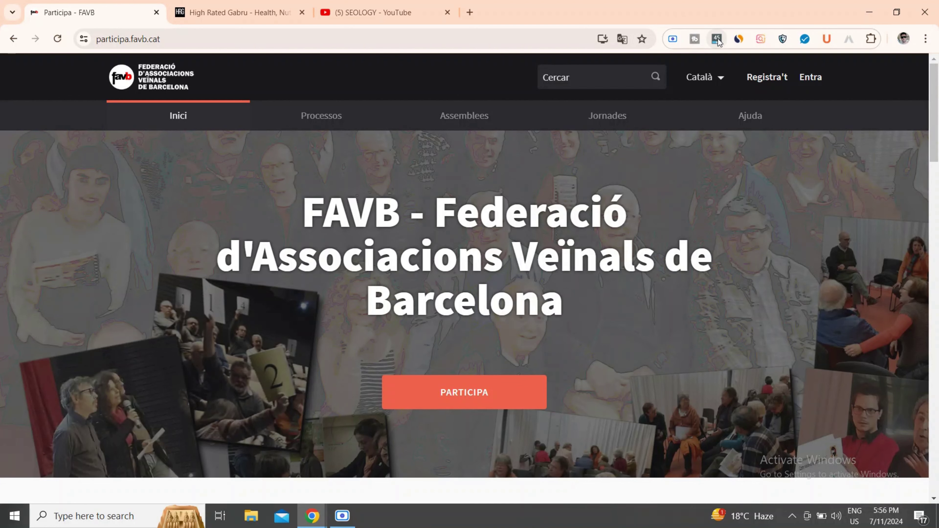
- Check participa.favb.cat's Moz authority and spam scores, along with its bounce rate, monthly visits, visit duration and top countries
click(717, 38)
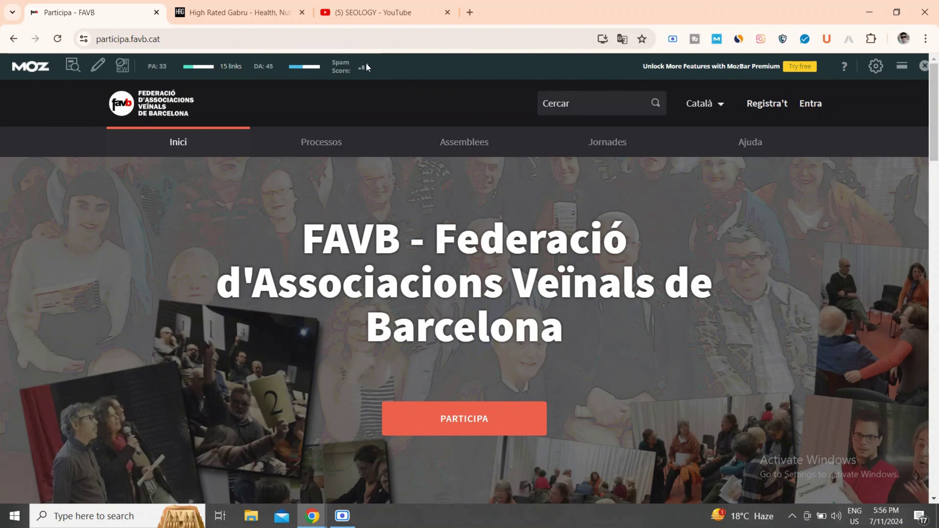
click(739, 38)
scroll(838, 299, down, 2)
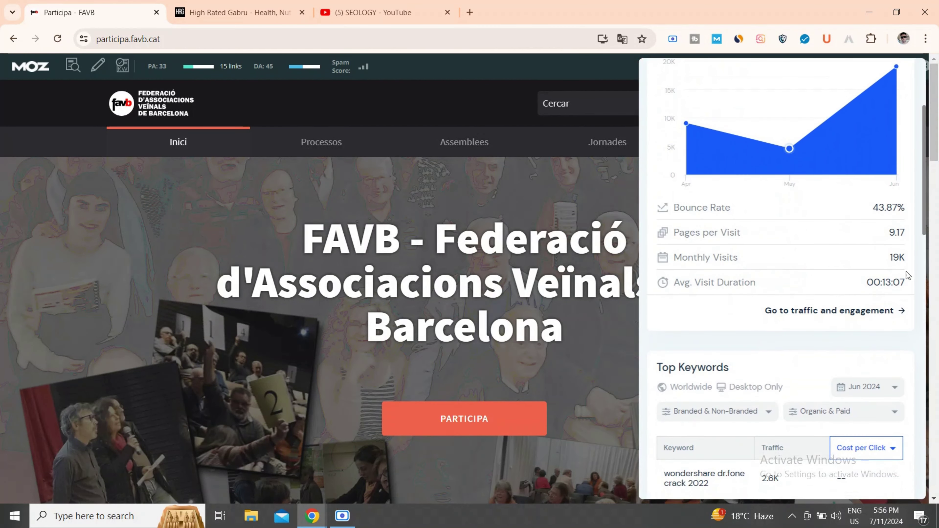
drag(907, 206, 870, 210)
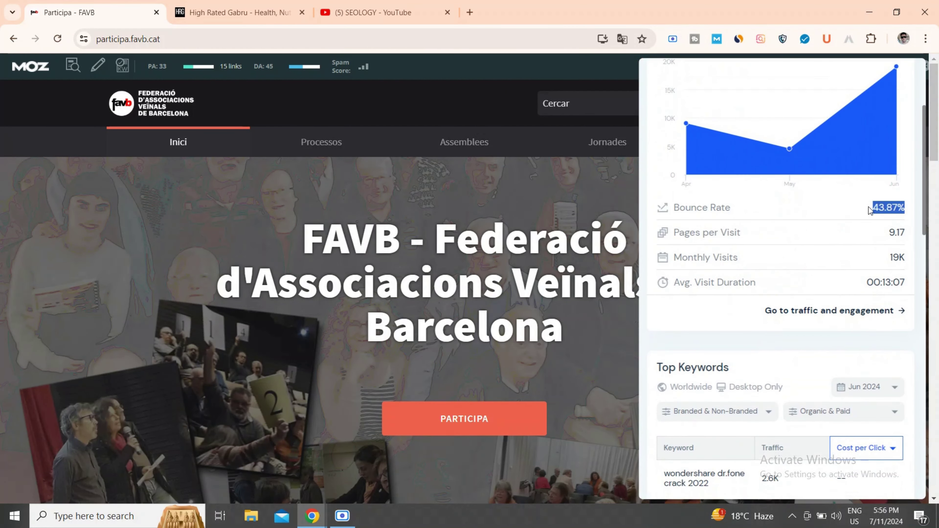
drag(906, 256, 869, 258)
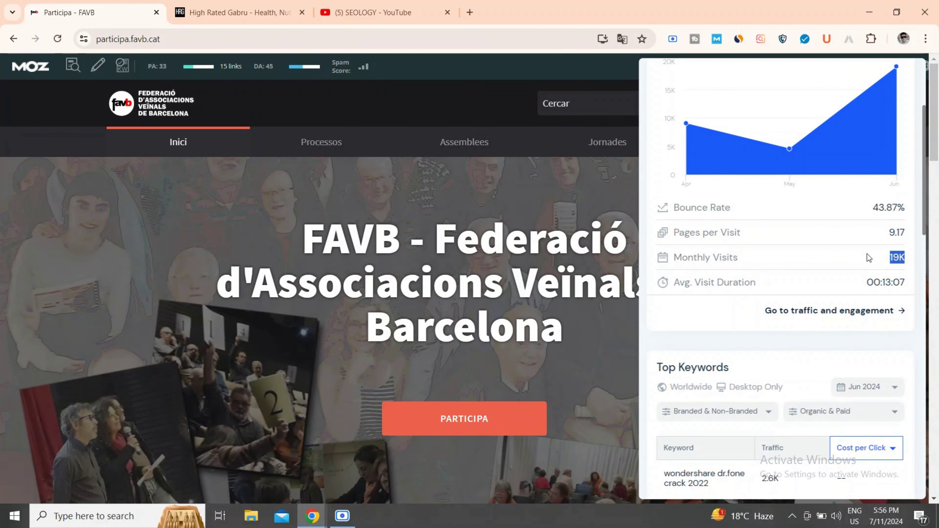
drag(907, 282, 875, 282)
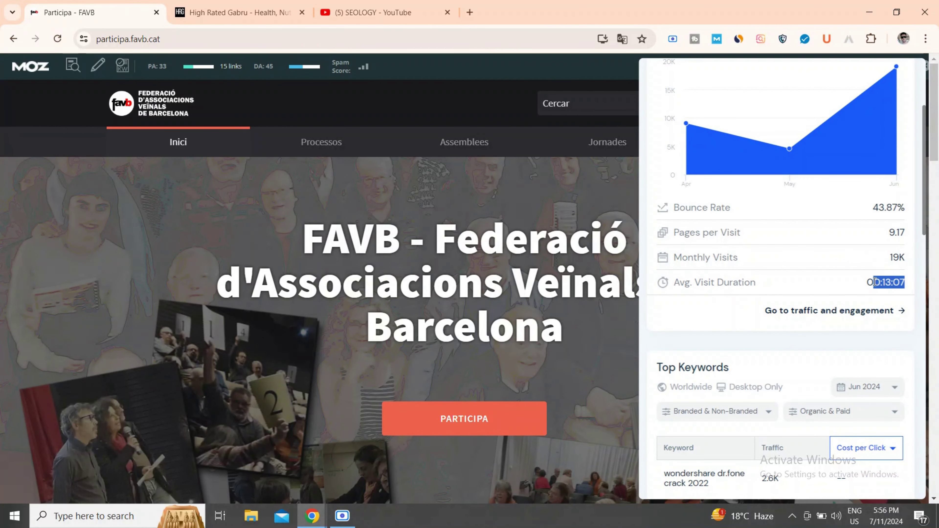
scroll(787, 344, down, 15)
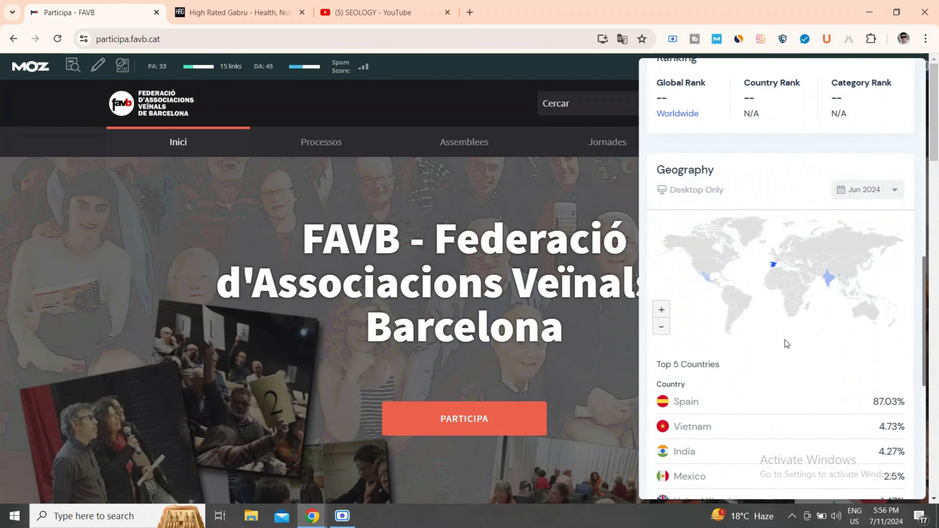
drag(676, 184, 758, 280)
key(Escape)
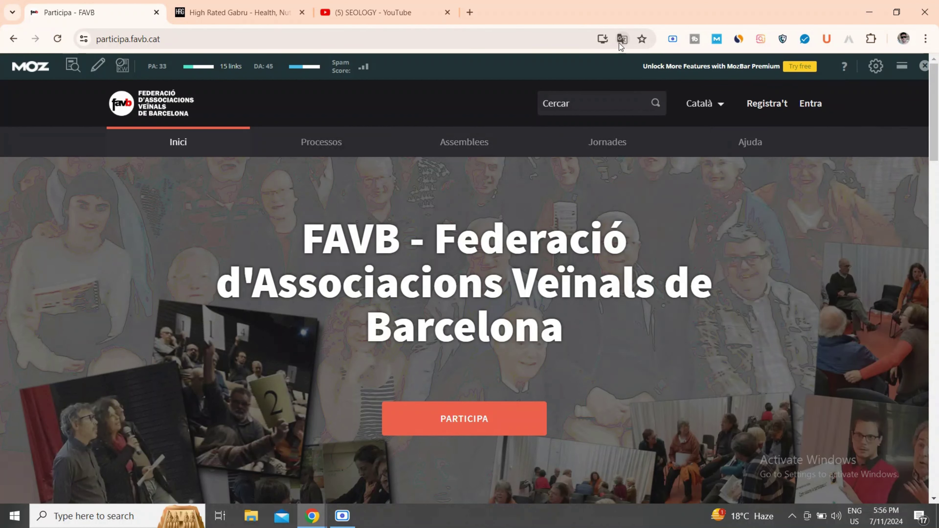
- Translate the site into English and review the registration form's mandatory fields, terms of service and contact permission
click(624, 37)
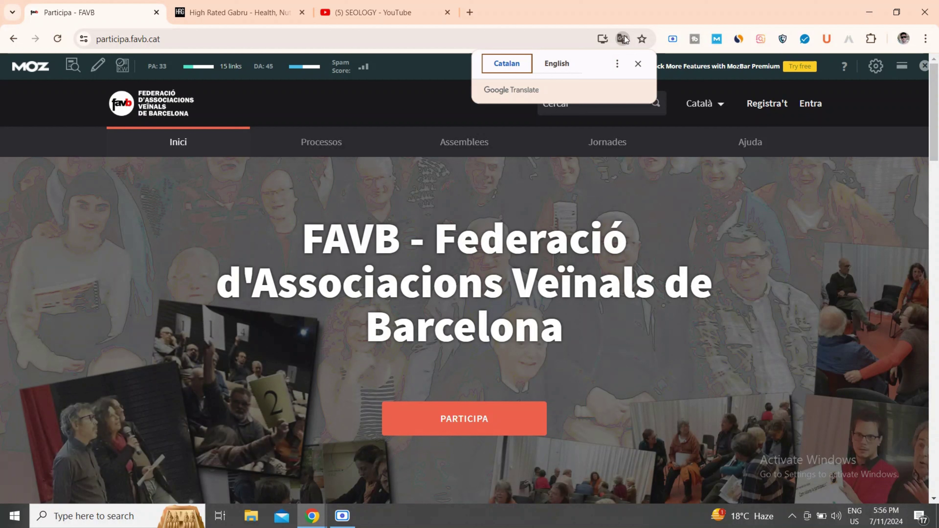
click(557, 66)
click(765, 103)
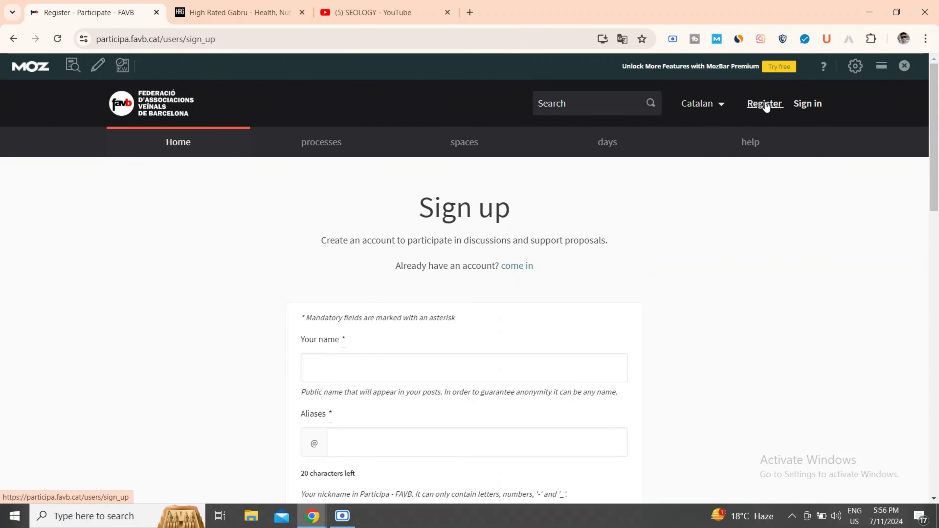
scroll(338, 216, down, 4)
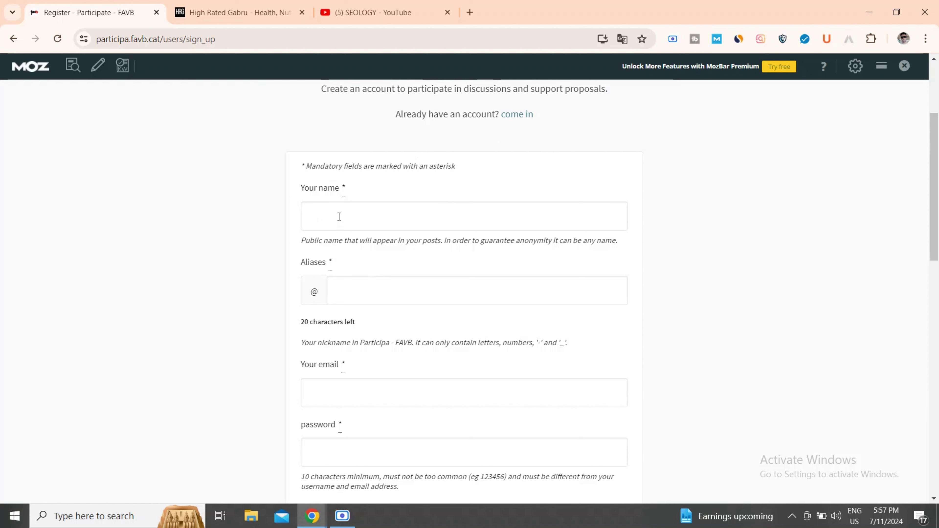
scroll(374, 293, down, 2)
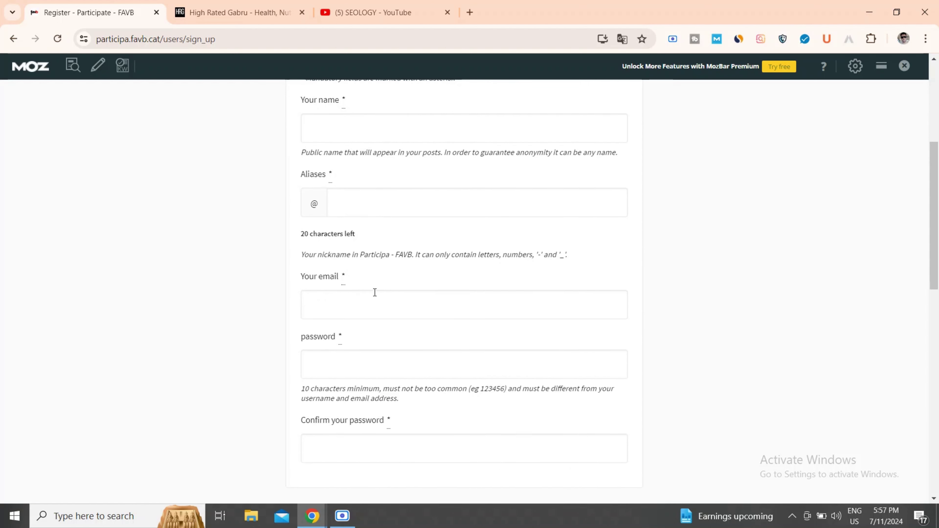
scroll(347, 387, down, 5)
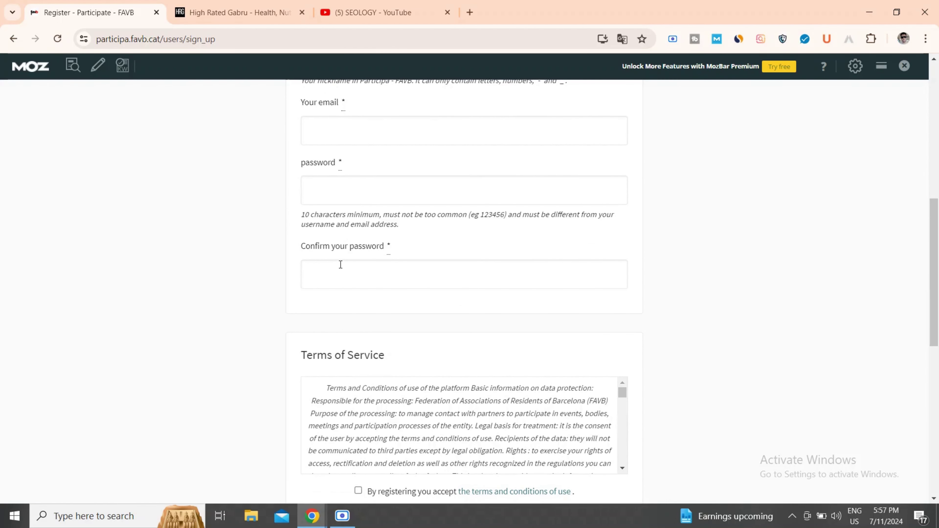
scroll(384, 281, down, 4)
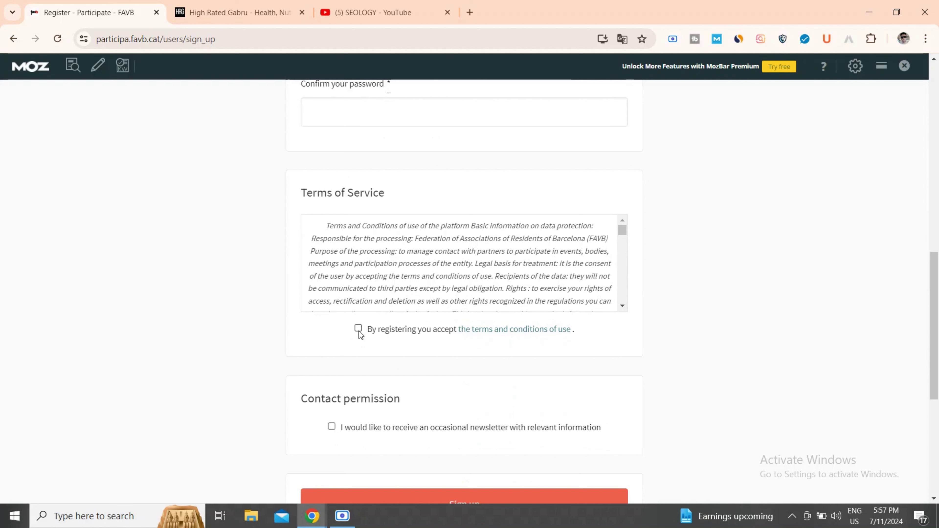
scroll(350, 431, down, 5)
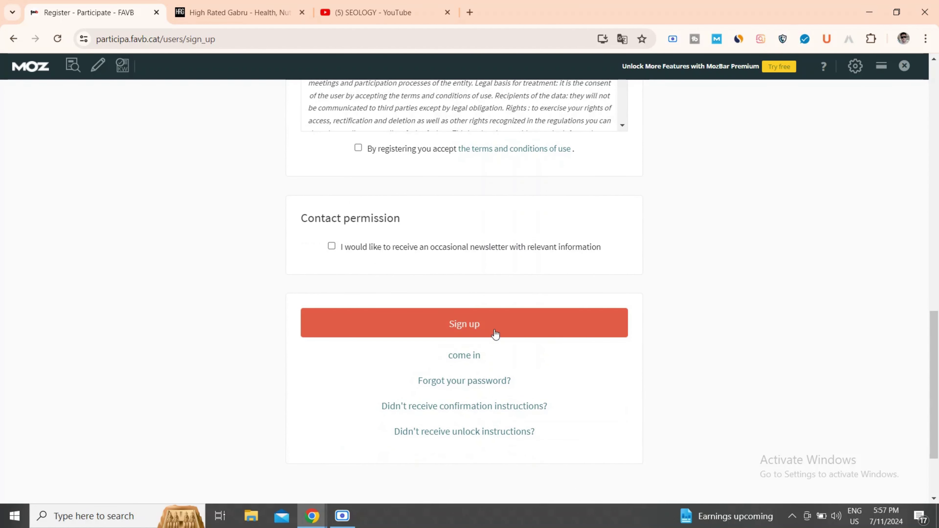
scroll(483, 346, up, 20)
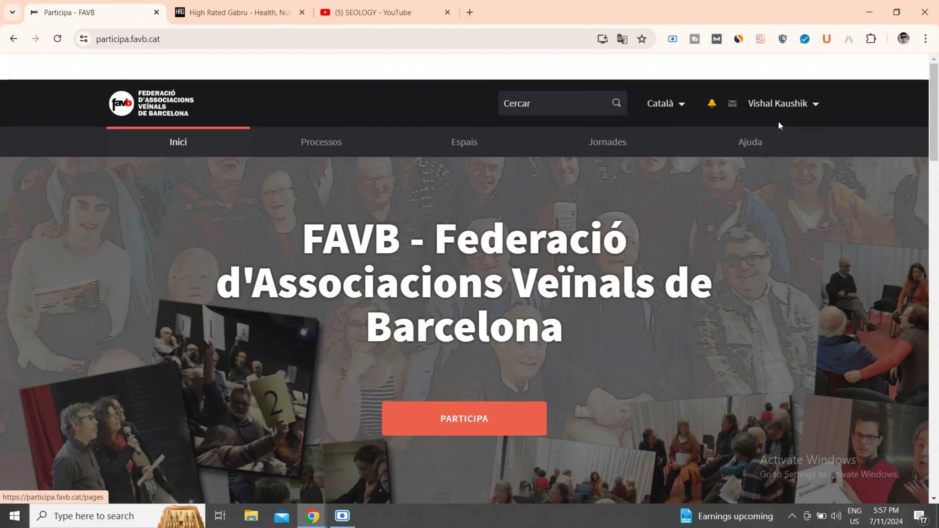
- Hide the MozBar overlay and open the account's public profile to view its details
click(718, 39)
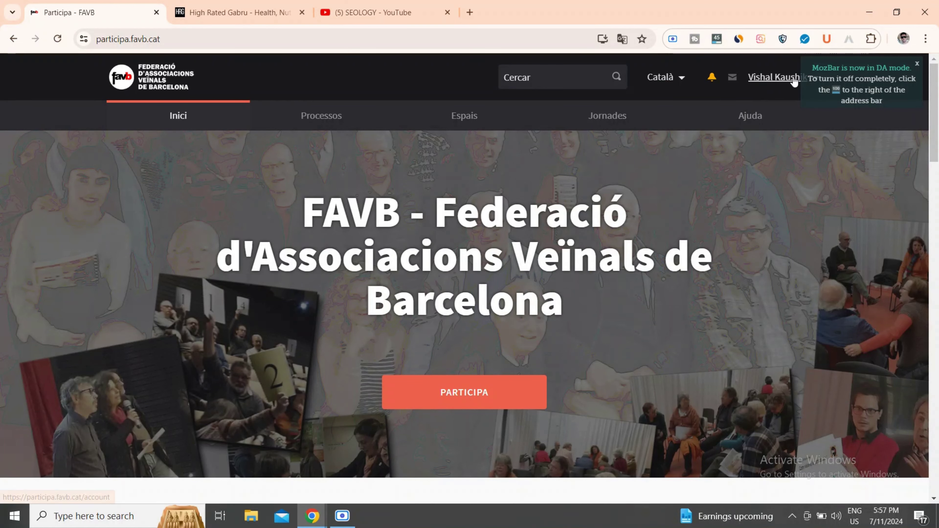
click(784, 77)
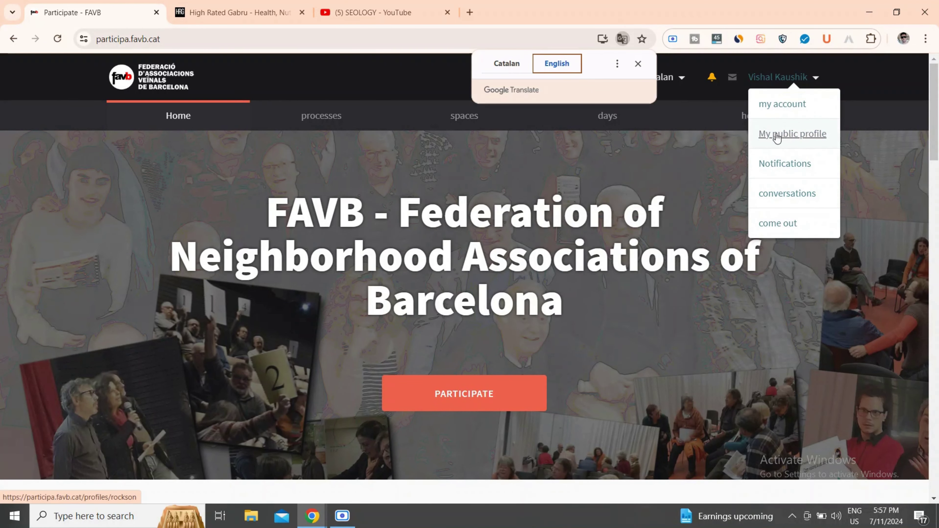
click(791, 134)
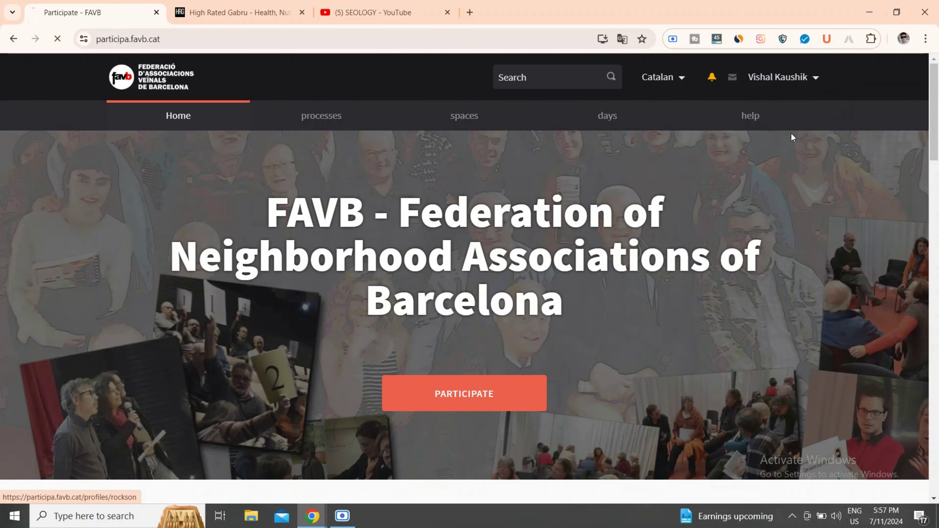
scroll(718, 260, down, 1)
scroll(718, 260, down, 5)
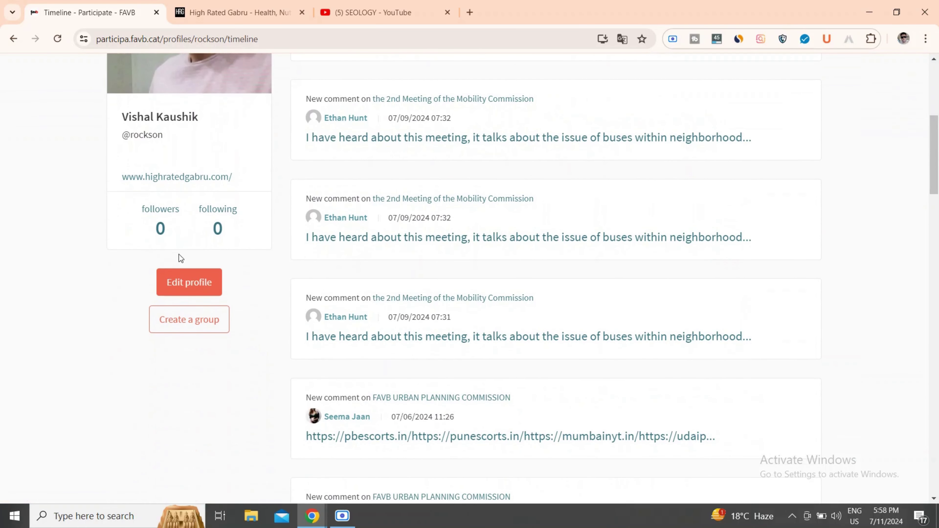
- Open the profile for editing and check its name and Personal URL against the High Rated Gabru site's address
click(189, 291)
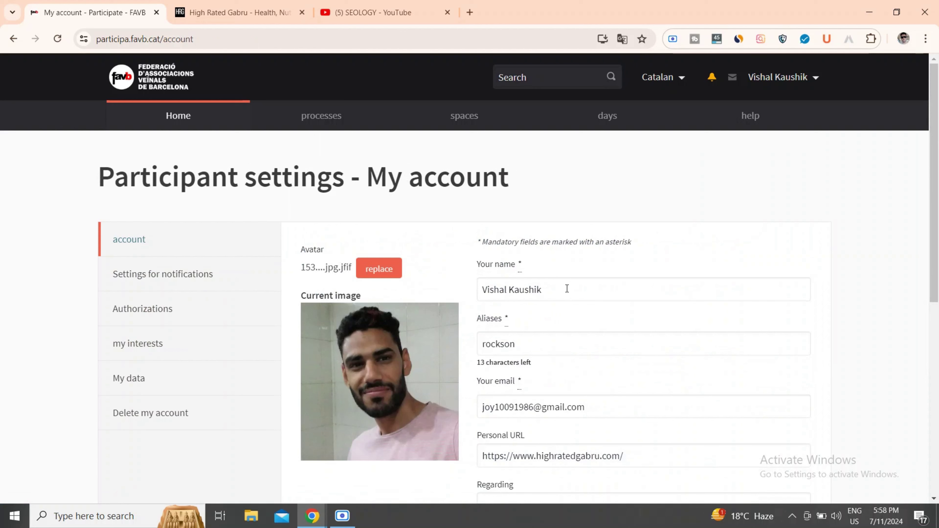
drag(567, 288, 480, 289)
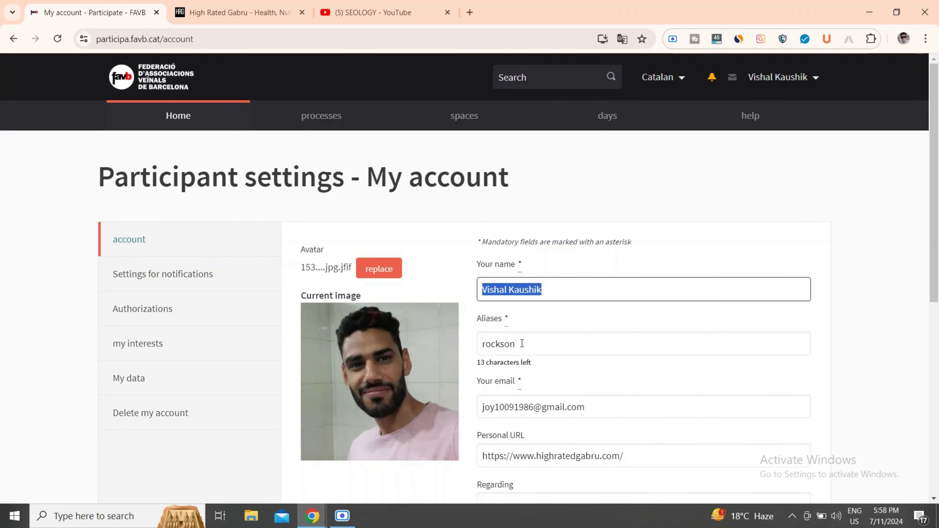
scroll(521, 343, down, 3)
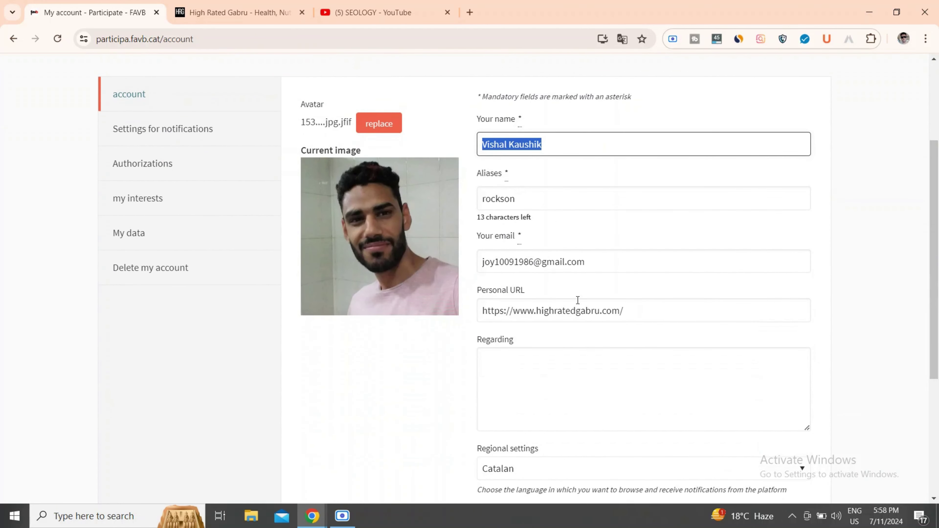
drag(637, 310, 471, 318)
key(ctrl+c)
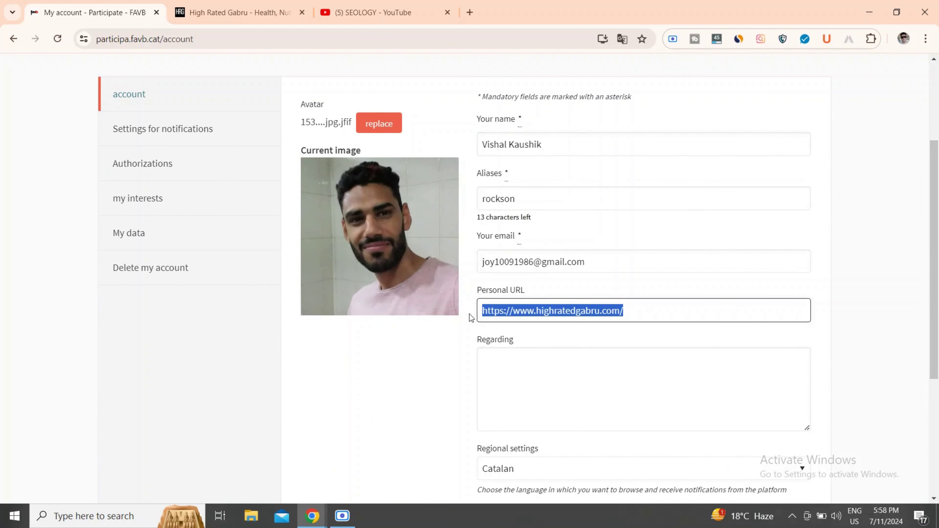
click(268, 4)
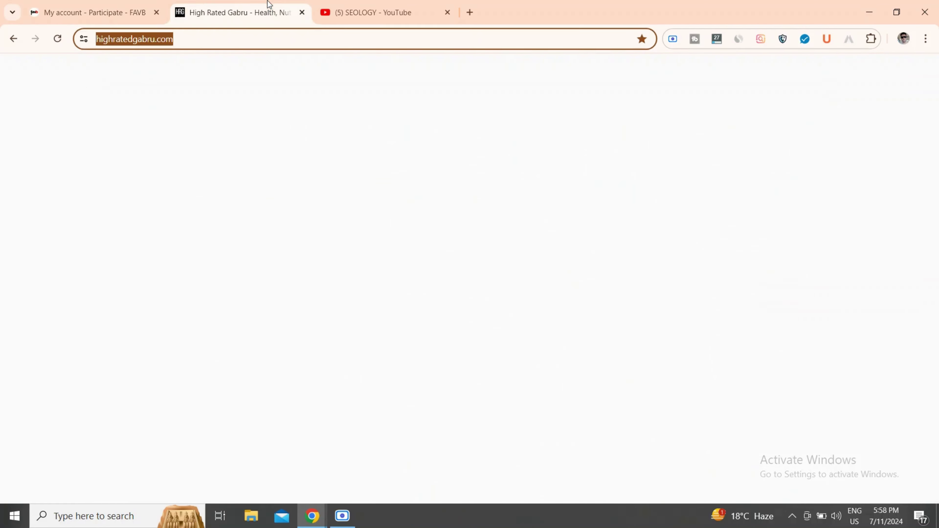
click(131, 8)
key(ctrl+v)
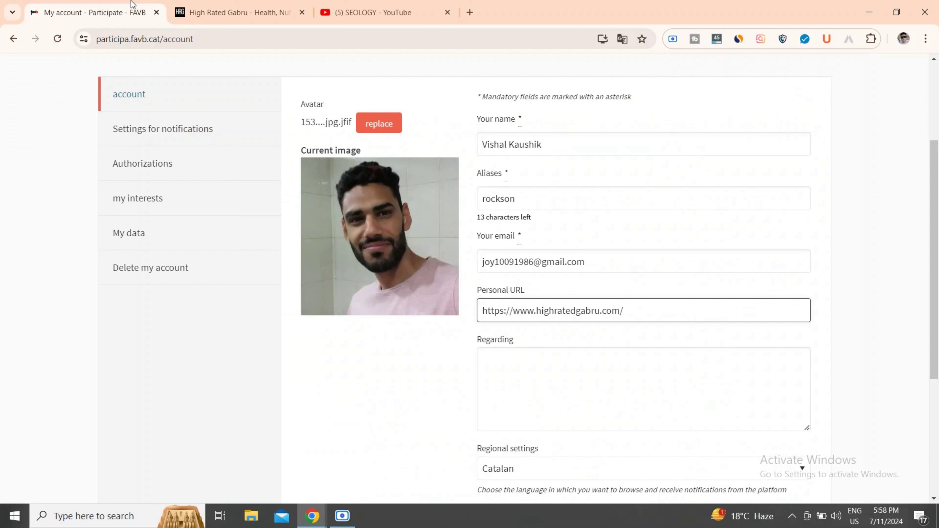
- Review the account's Regarding text field and the available languages in its regional settings
scroll(790, 245, down, 4)
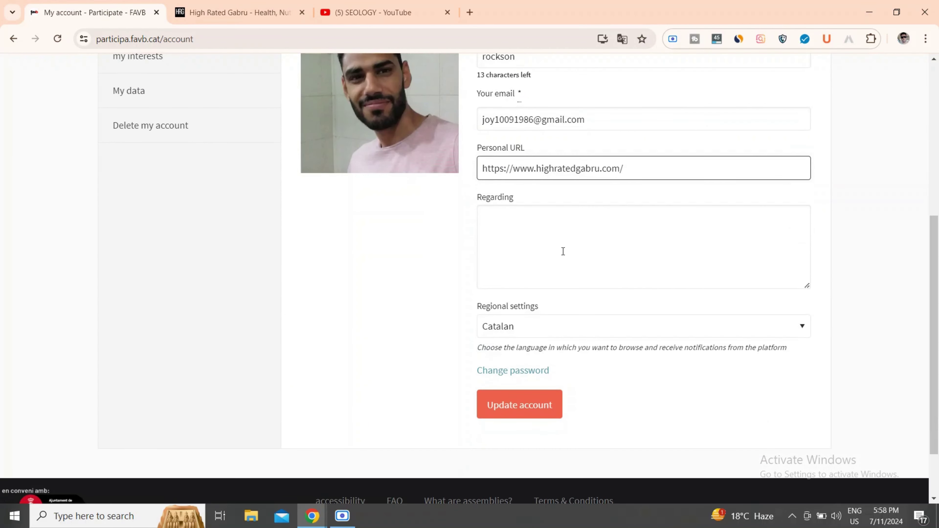
click(547, 239)
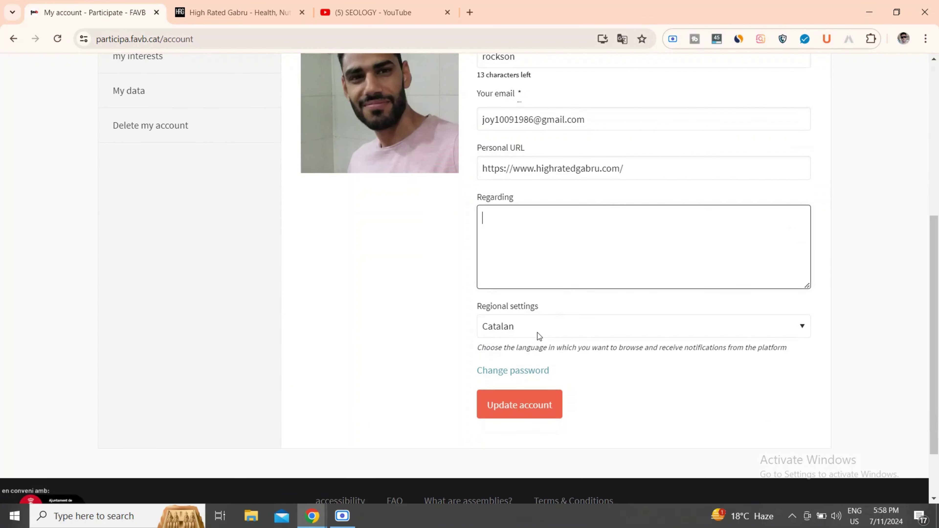
click(537, 325)
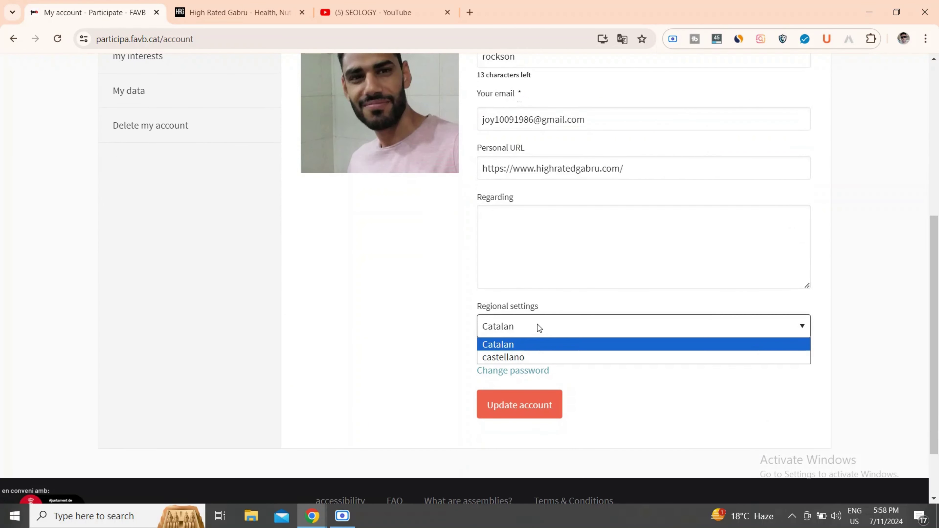
click(412, 331)
scroll(379, 282, up, 1)
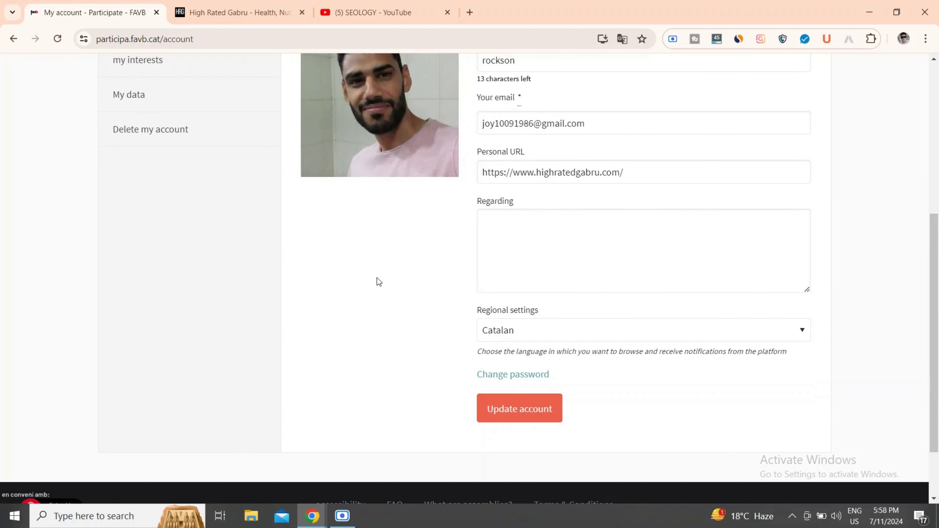
scroll(379, 282, up, 5)
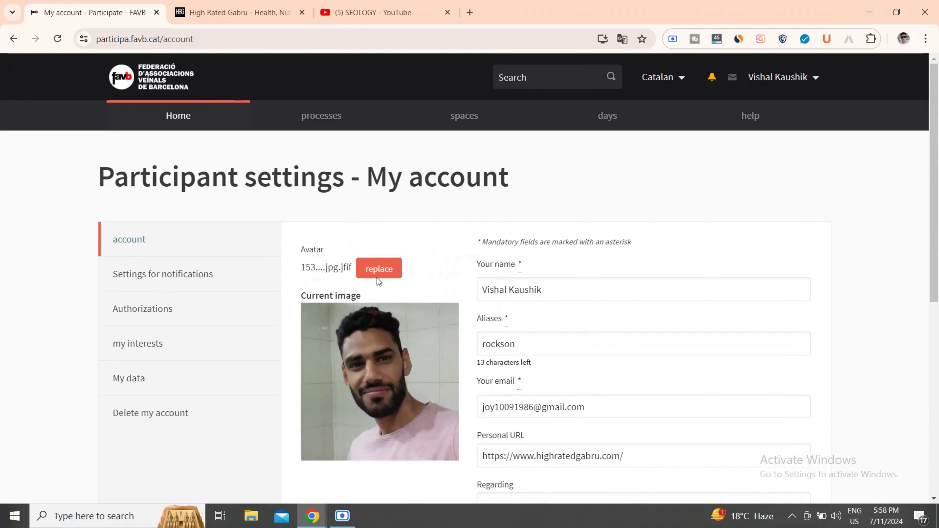
- Reopen the public profile, inspect the HTML code of its highratedgabru.com link and select the profile page's address
click(810, 78)
click(791, 133)
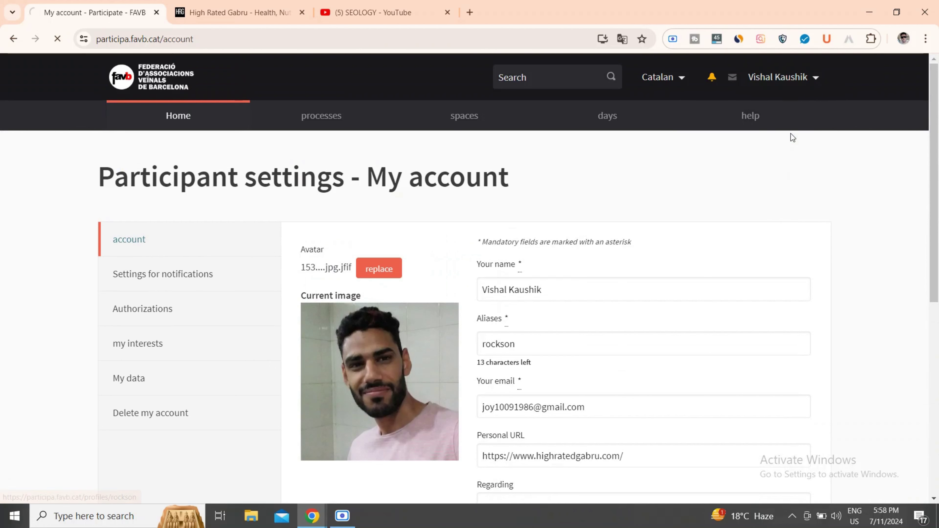
scroll(541, 241, down, 2)
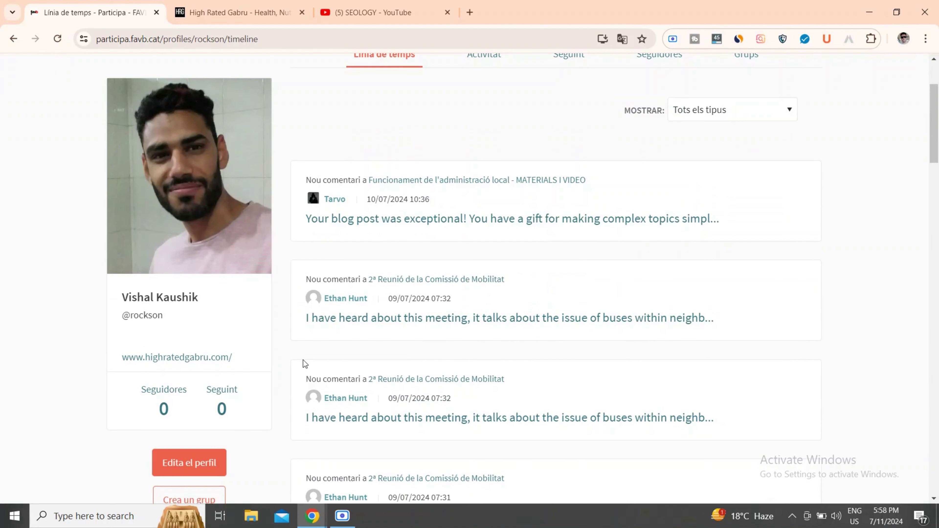
right_click(189, 359)
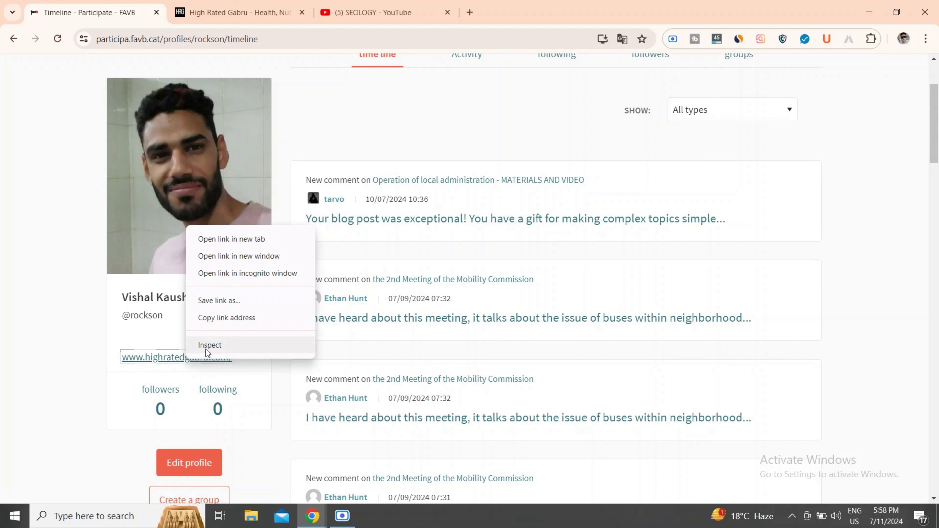
key(Escape)
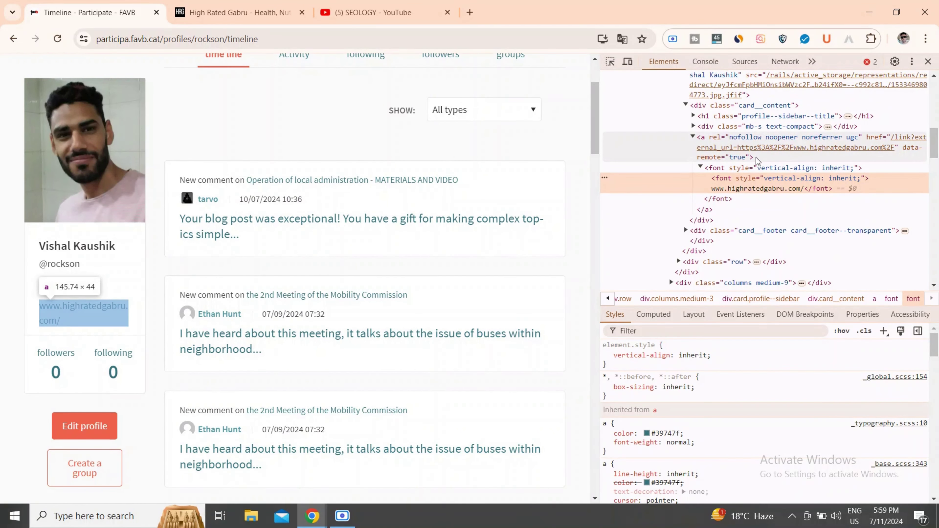
key(F12)
click(130, 39)
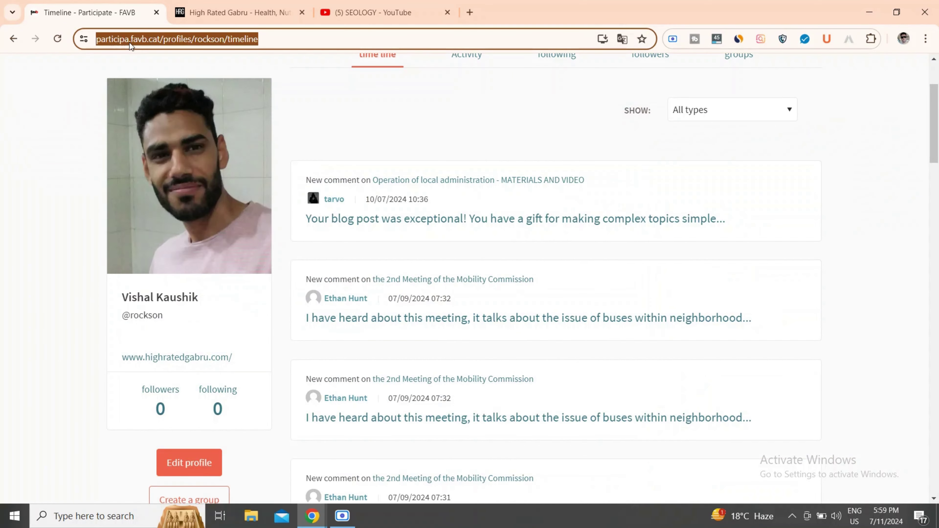
- Open community.perchcms.com and check its page and domain authority with MozBar
text(community.perchcms.com)
key(Return)
mouse_move(110, 67)
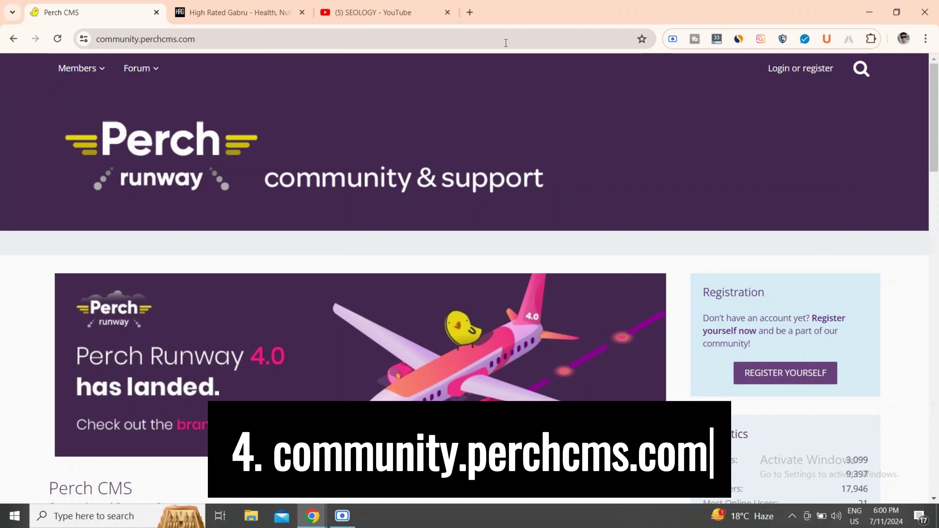
click(717, 38)
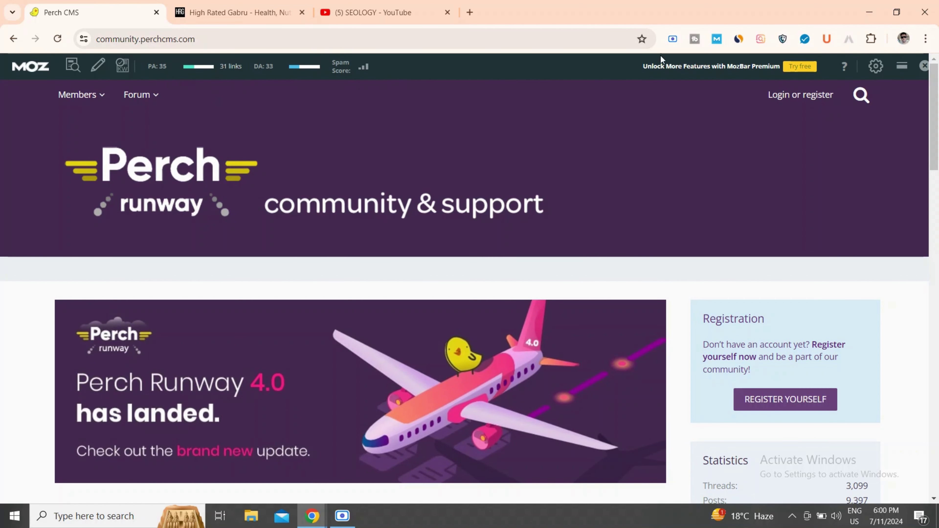
- Check the Perch community site's bounce rate, monthly visits and average visit duration in the traffic analysis extension
click(739, 38)
scroll(818, 262, down, 4)
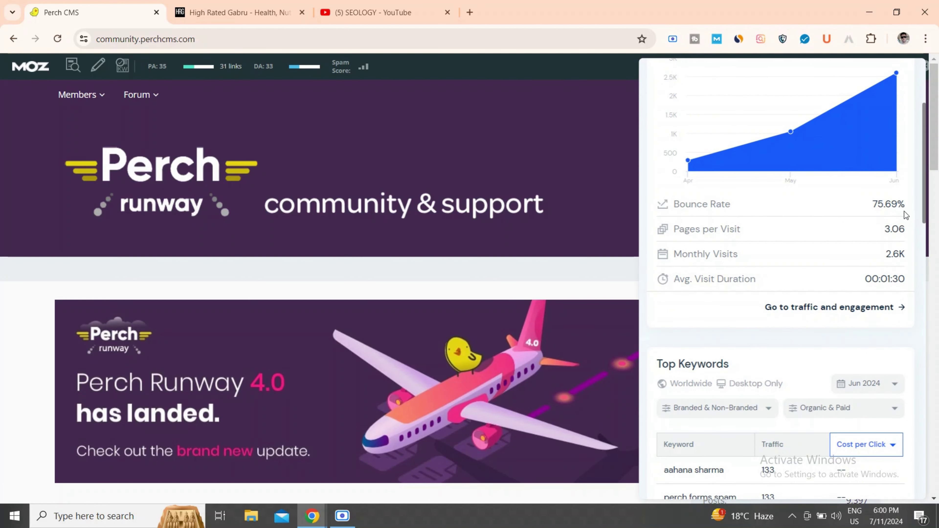
drag(905, 207, 869, 211)
drag(909, 258, 891, 279)
- Review the site's top keywords and top five traffic countries, then close the traffic report
scroll(829, 334, down, 10)
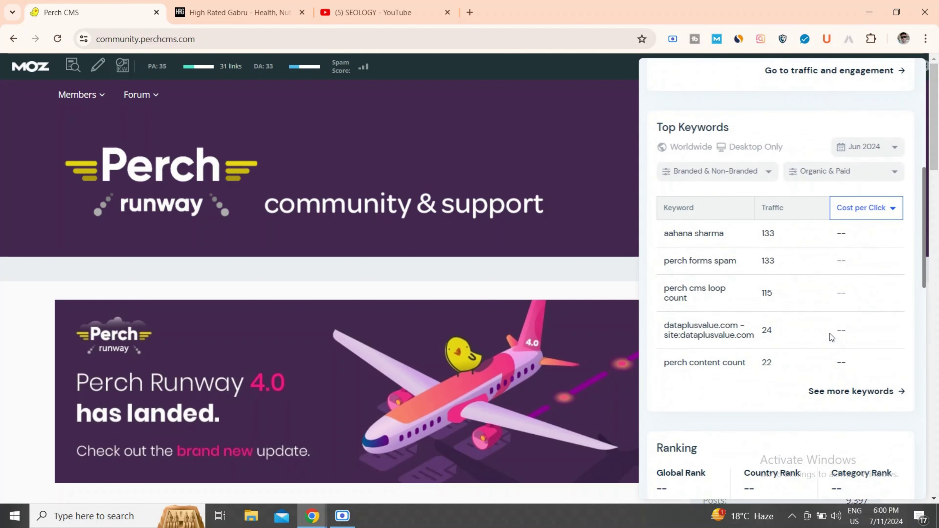
scroll(830, 334, down, 7)
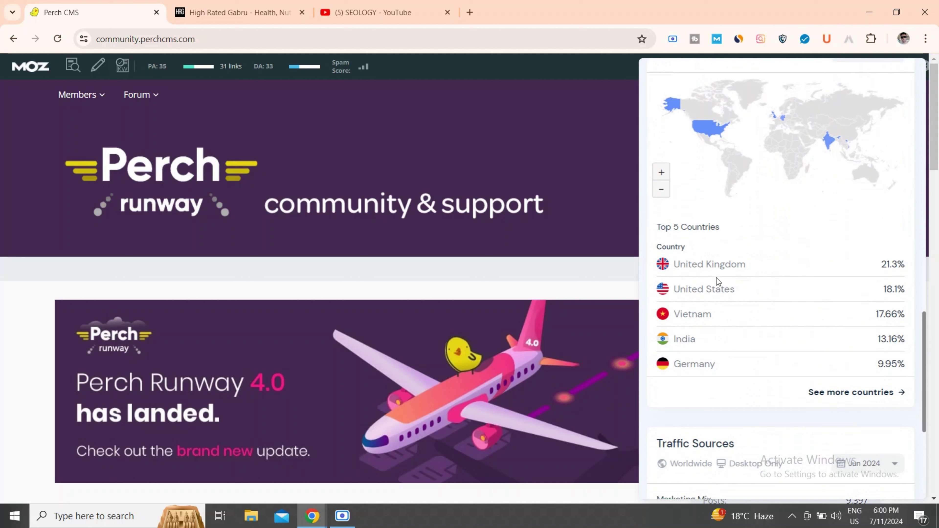
drag(676, 264, 758, 361)
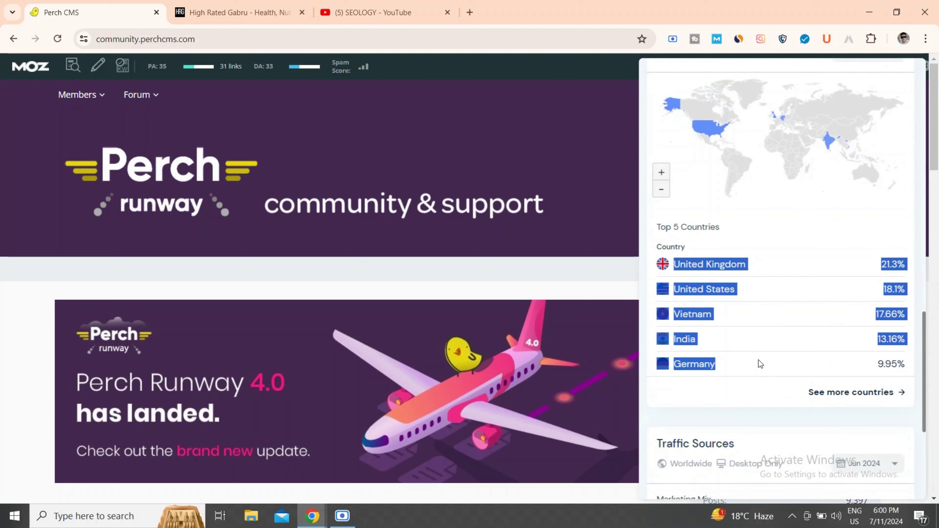
scroll(758, 366, down, 1)
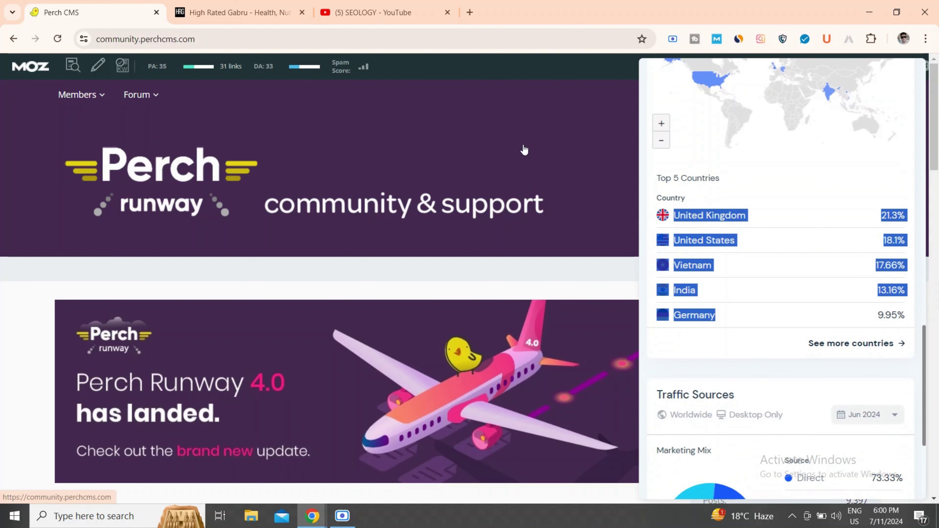
click(538, 277)
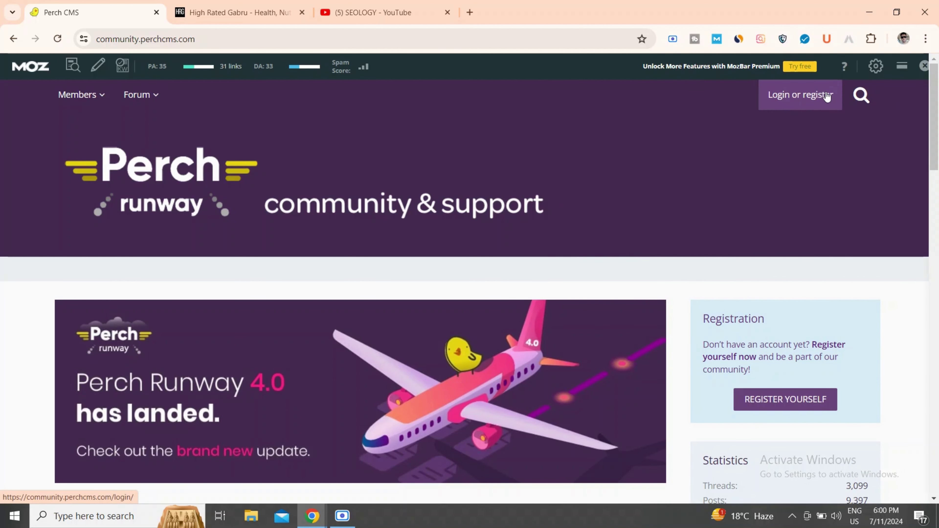
- Open the Perch community's registration form and check its username, email and confirm email fields
click(811, 99)
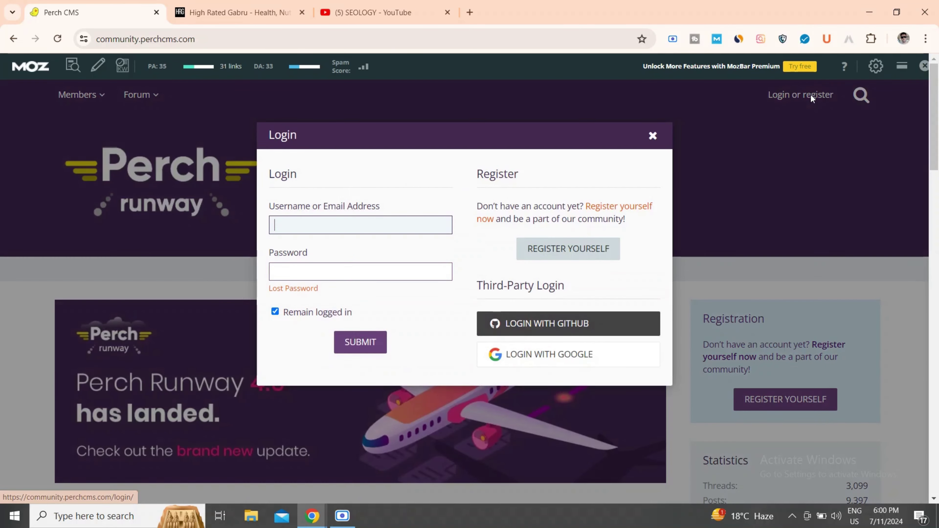
click(569, 249)
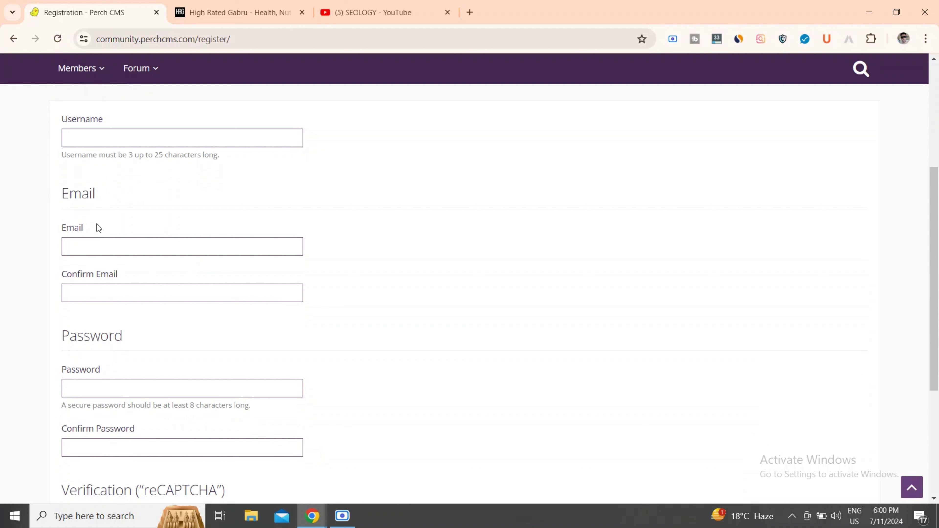
click(85, 141)
click(97, 242)
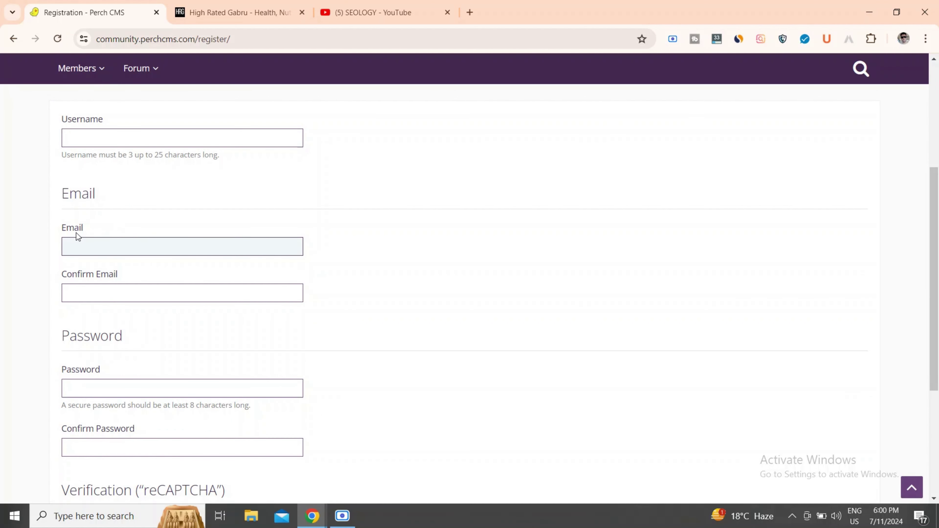
click(79, 287)
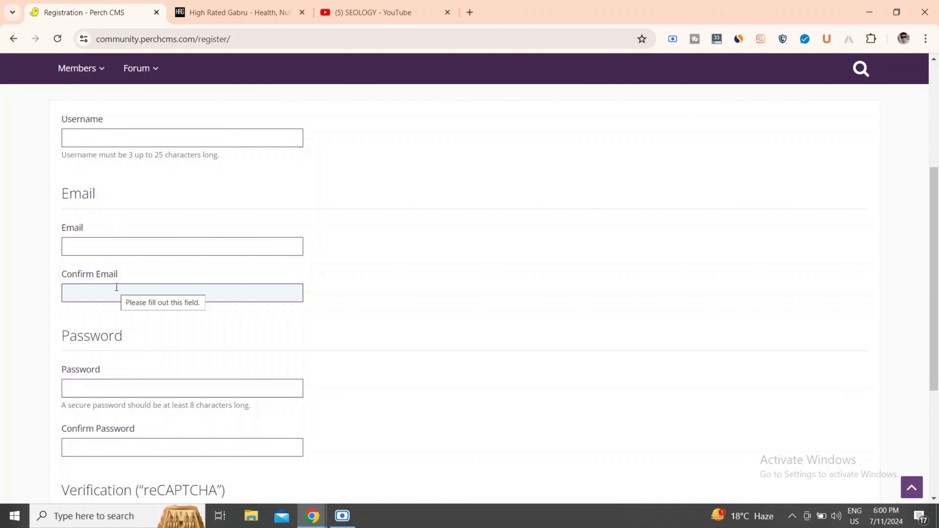
- Review the registration form's password fields and reCAPTCHA verification from end to end
scroll(116, 287, down, 4)
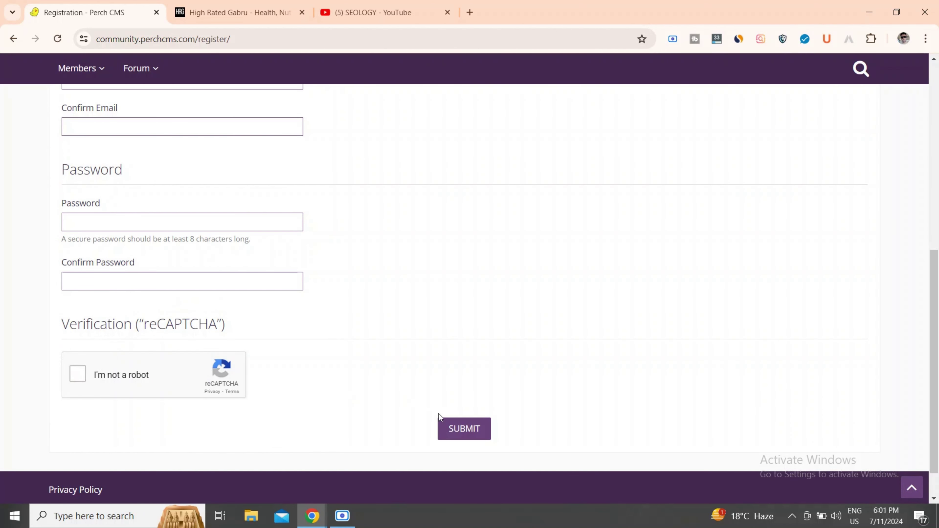
scroll(464, 341, up, 10)
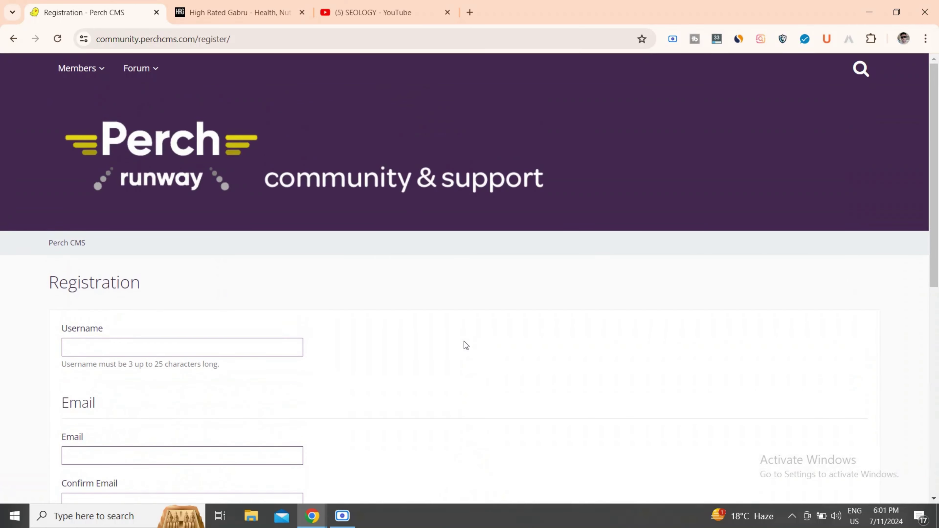
scroll(433, 260, down, 10)
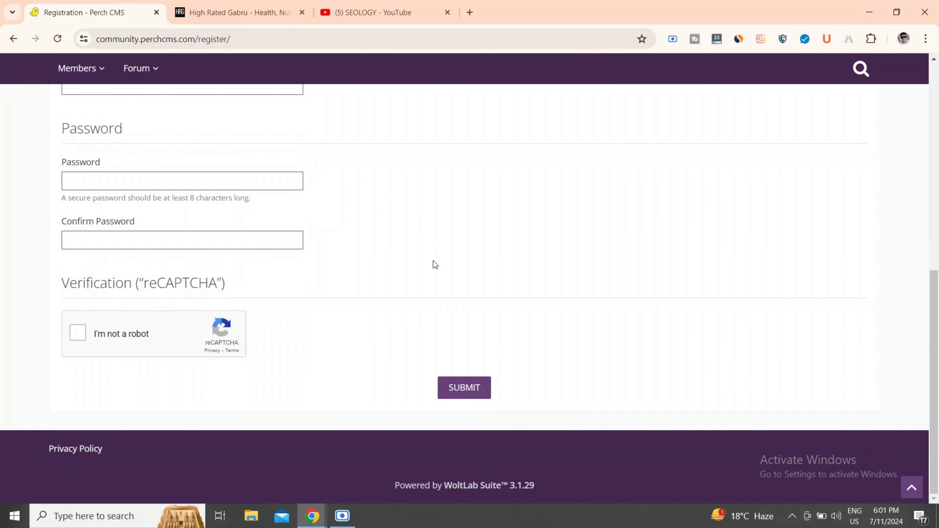
scroll(433, 260, up, 9)
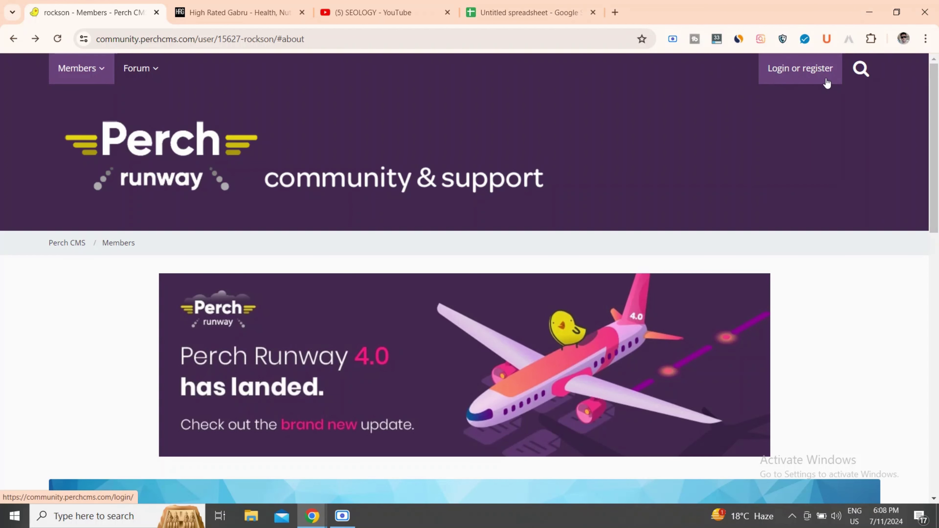
- Examine the Perch member profile's About Me text with its site links, personal details and Website contact entry
scroll(811, 131, down, 10)
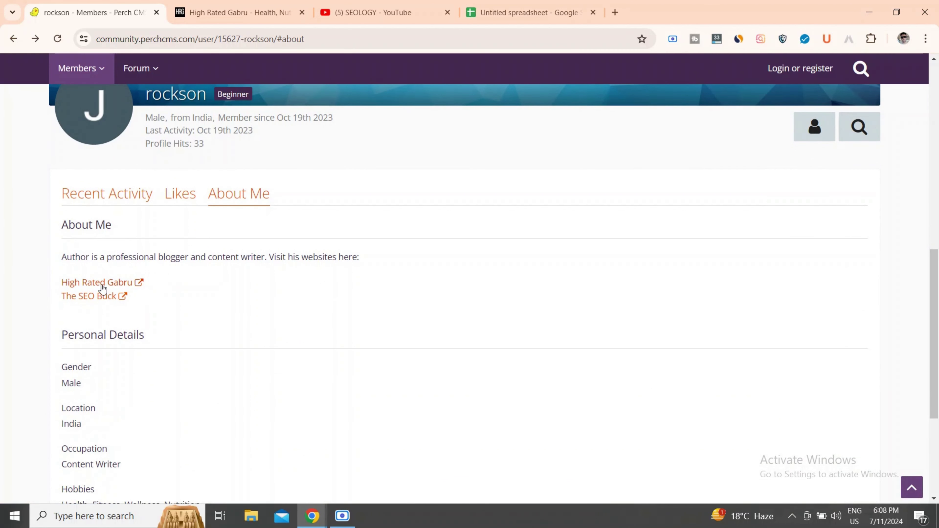
scroll(155, 267, down, 4)
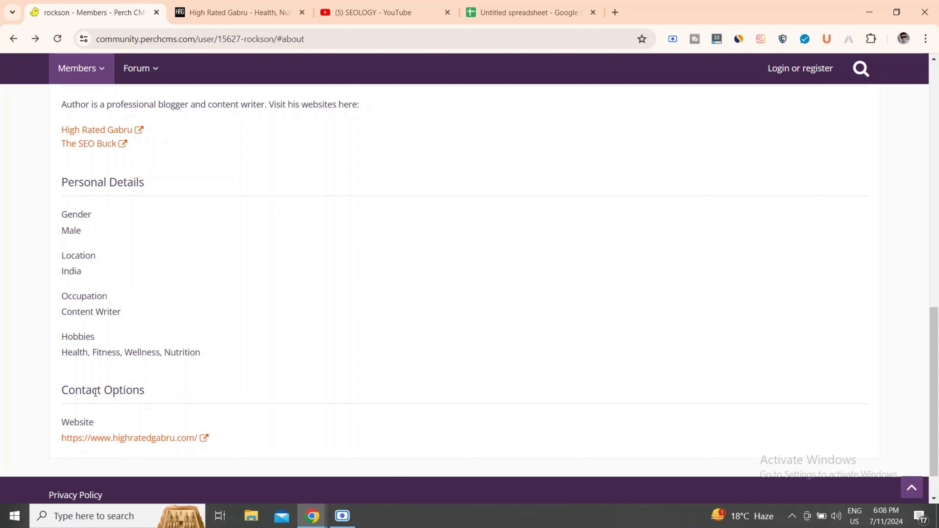
double_click(81, 421)
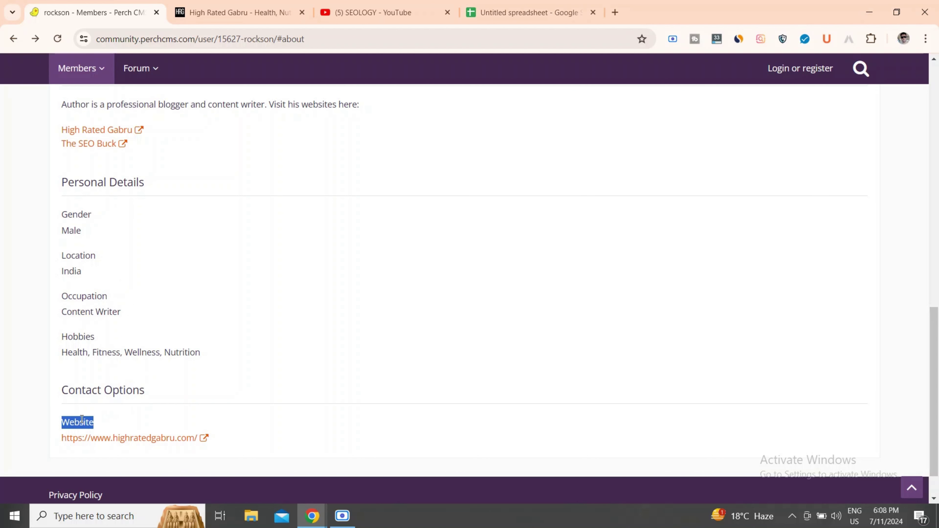
click(234, 441)
scroll(332, 273, up, 15)
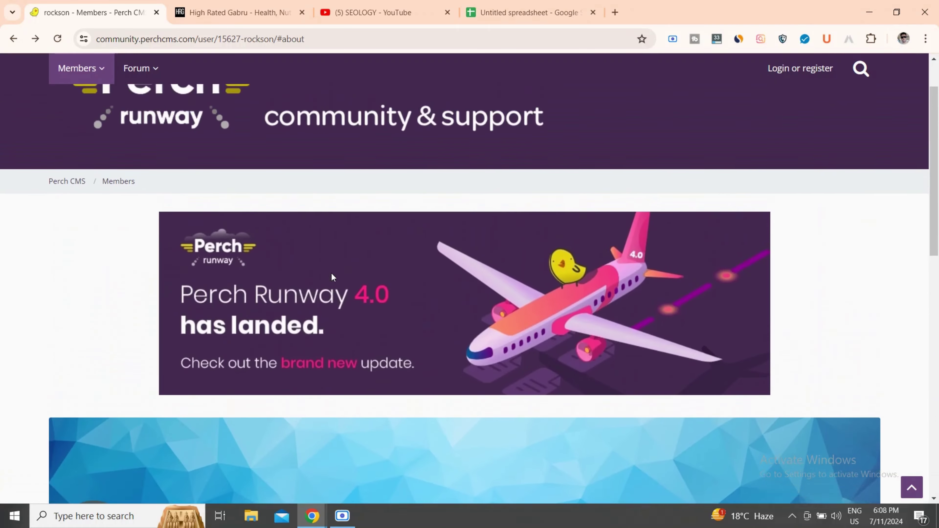
scroll(332, 274, down, 10)
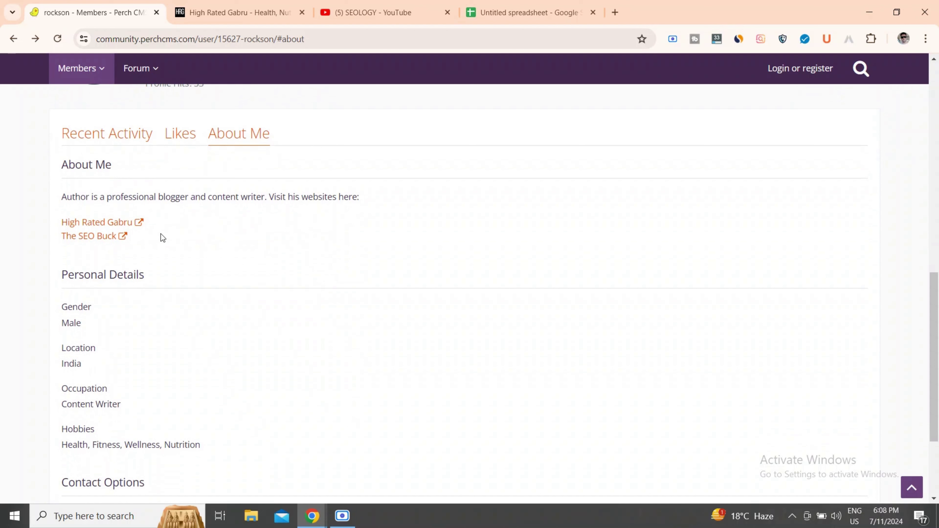
- Inspect the HTML code of the profile's High Rated Gabru, The SEO Buck and Website links, then close the developer tools
right_click(109, 224)
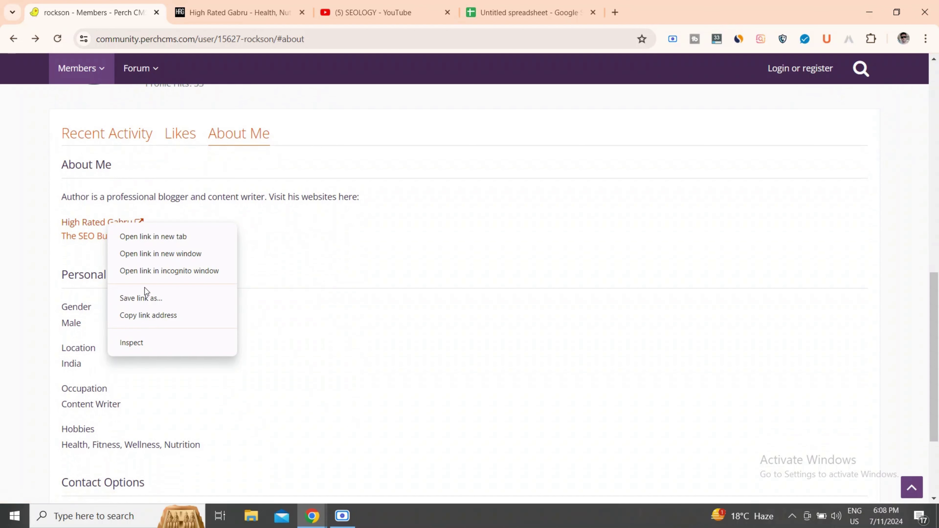
click(132, 337)
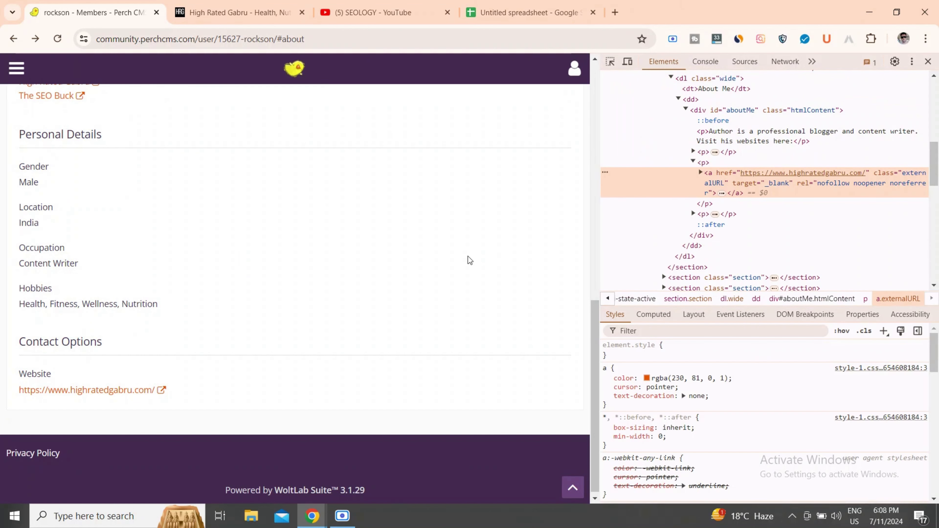
scroll(404, 250, up, 2)
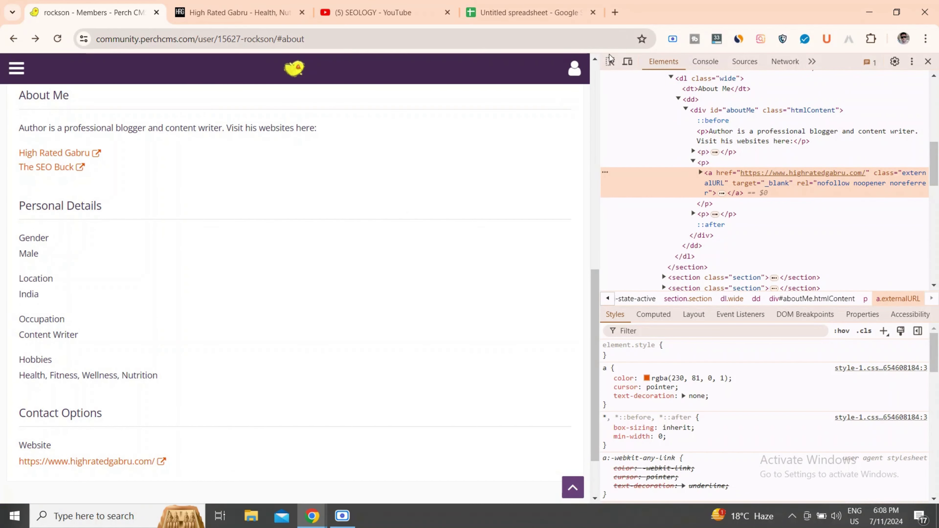
click(610, 61)
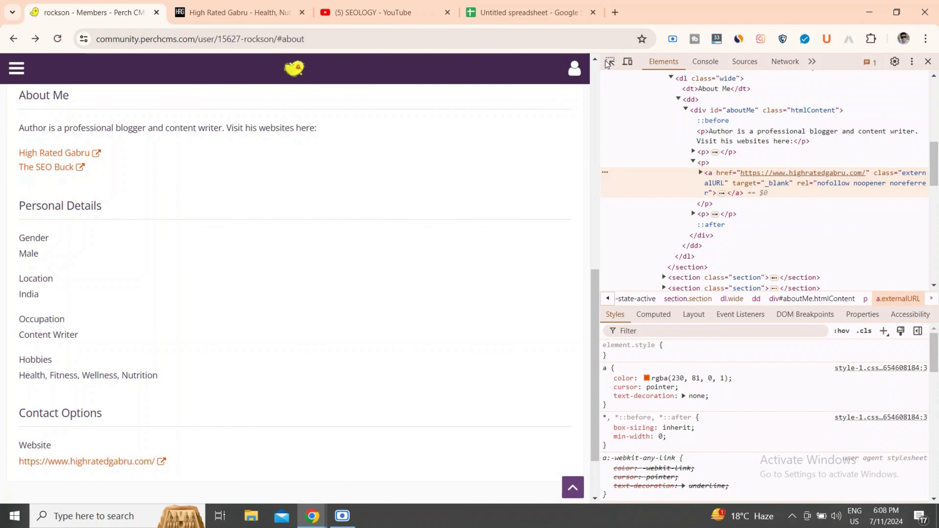
click(78, 162)
click(201, 455)
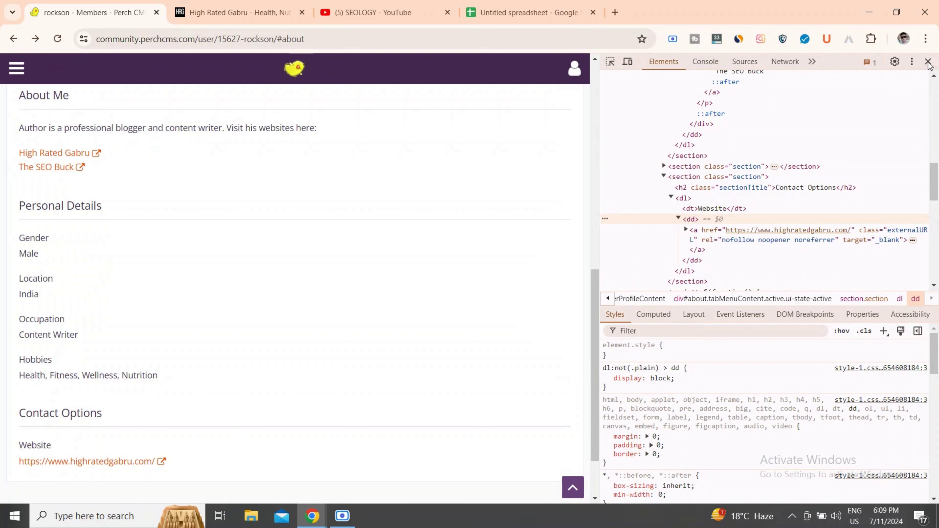
click(929, 61)
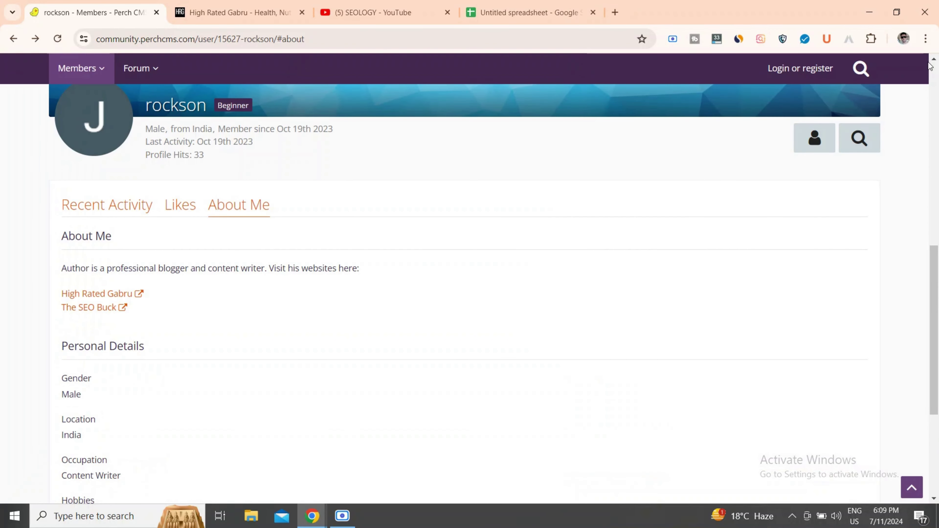